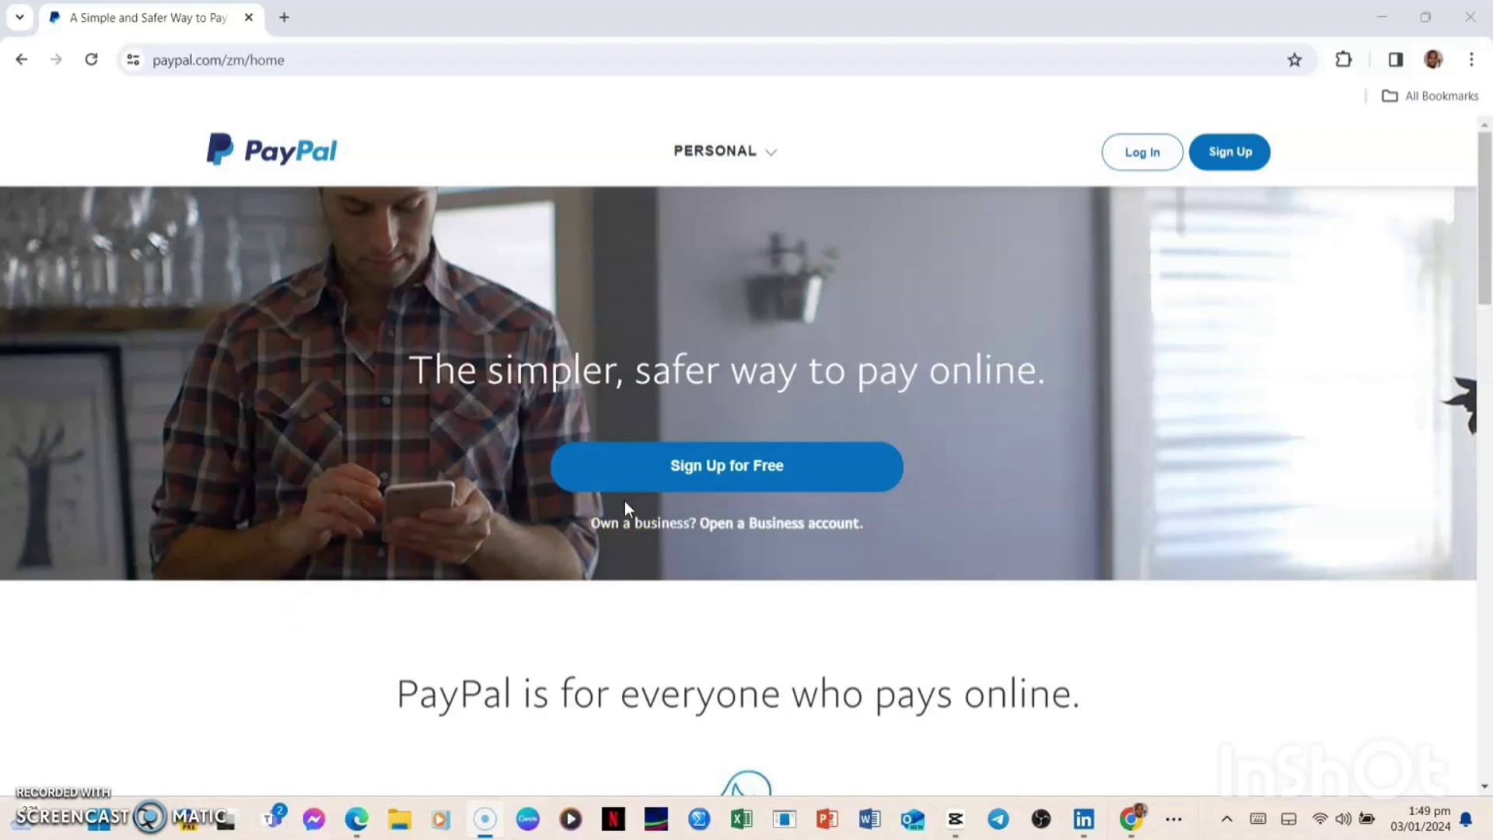
Choose 'Open a Business account' on the PayPal home page to start business sign-up
left_click(638, 531)
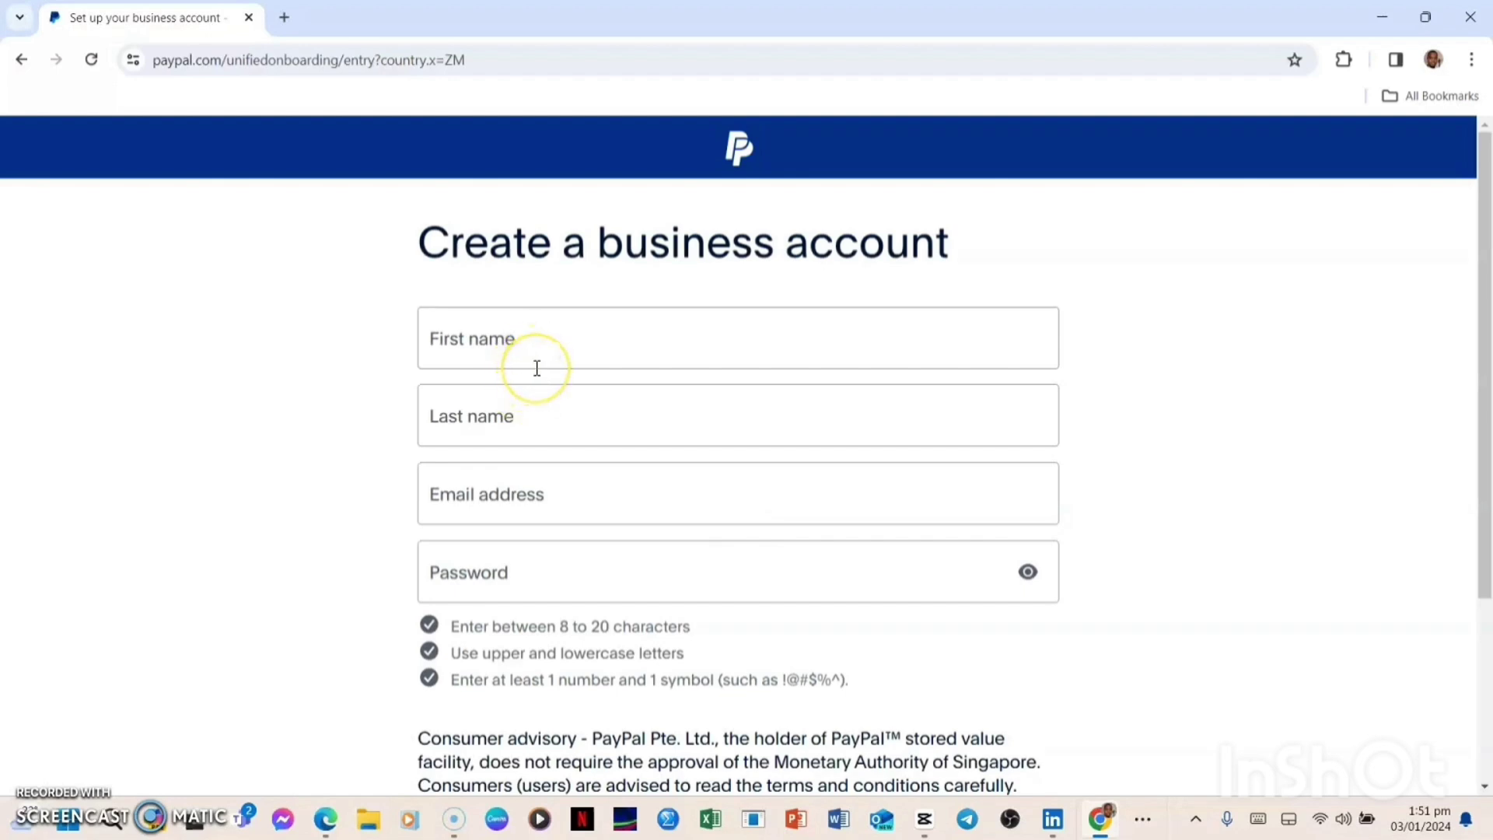
Enter the account holder's first and last name, accept the User Agreement, and create the account
left_click(493, 345)
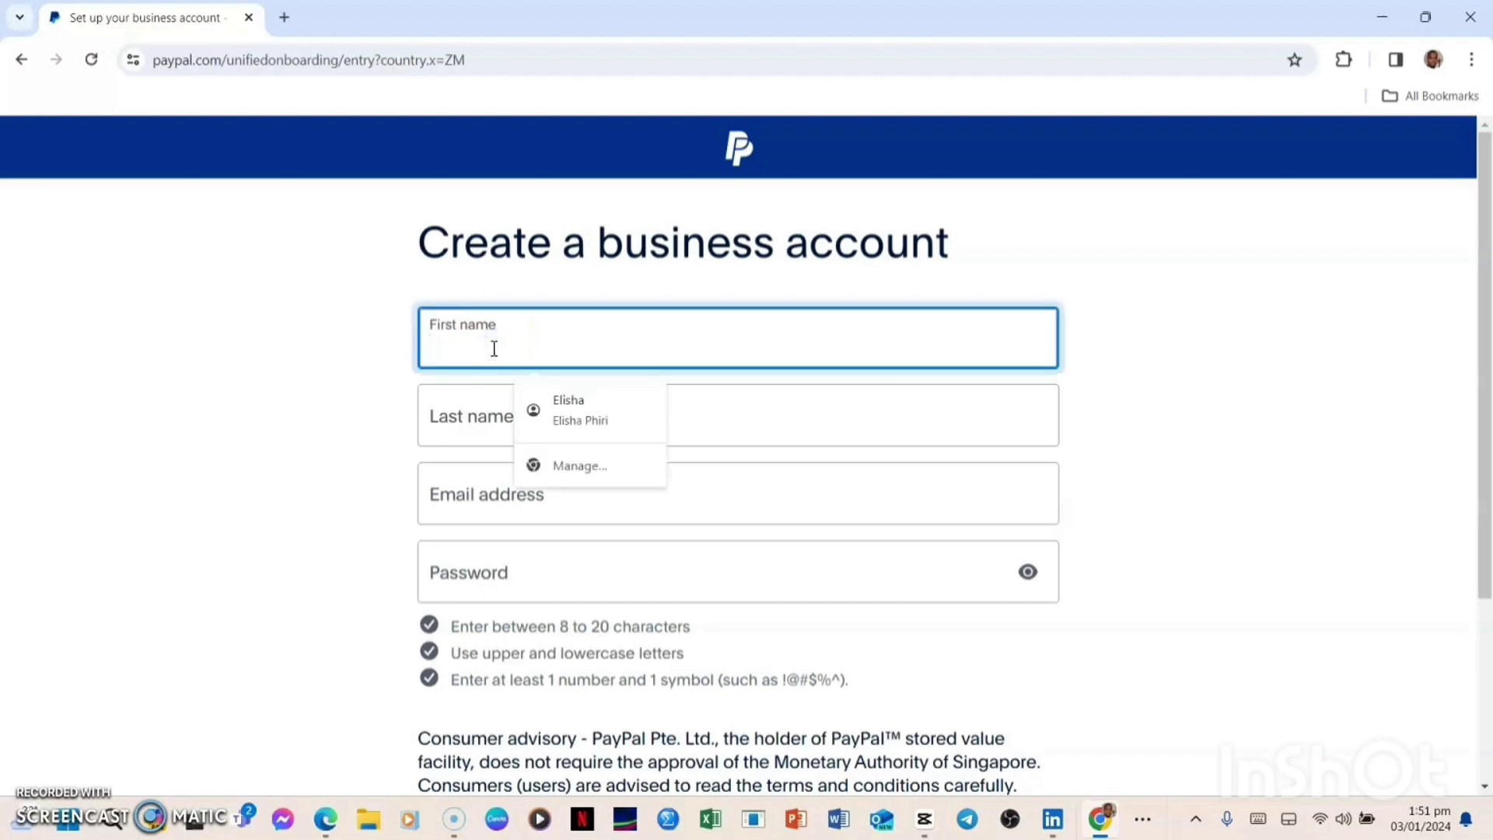
left_click(468, 403)
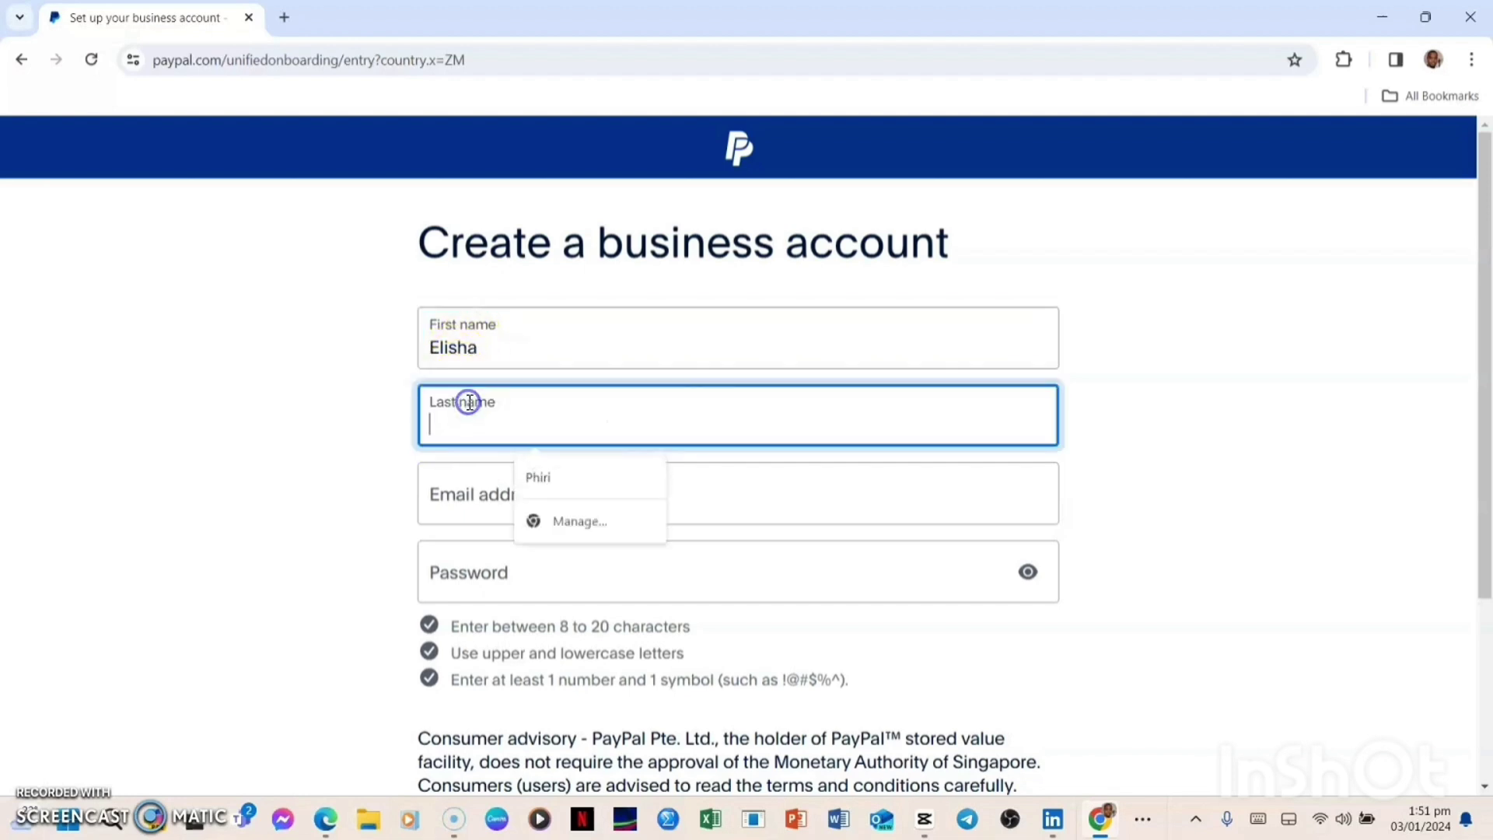
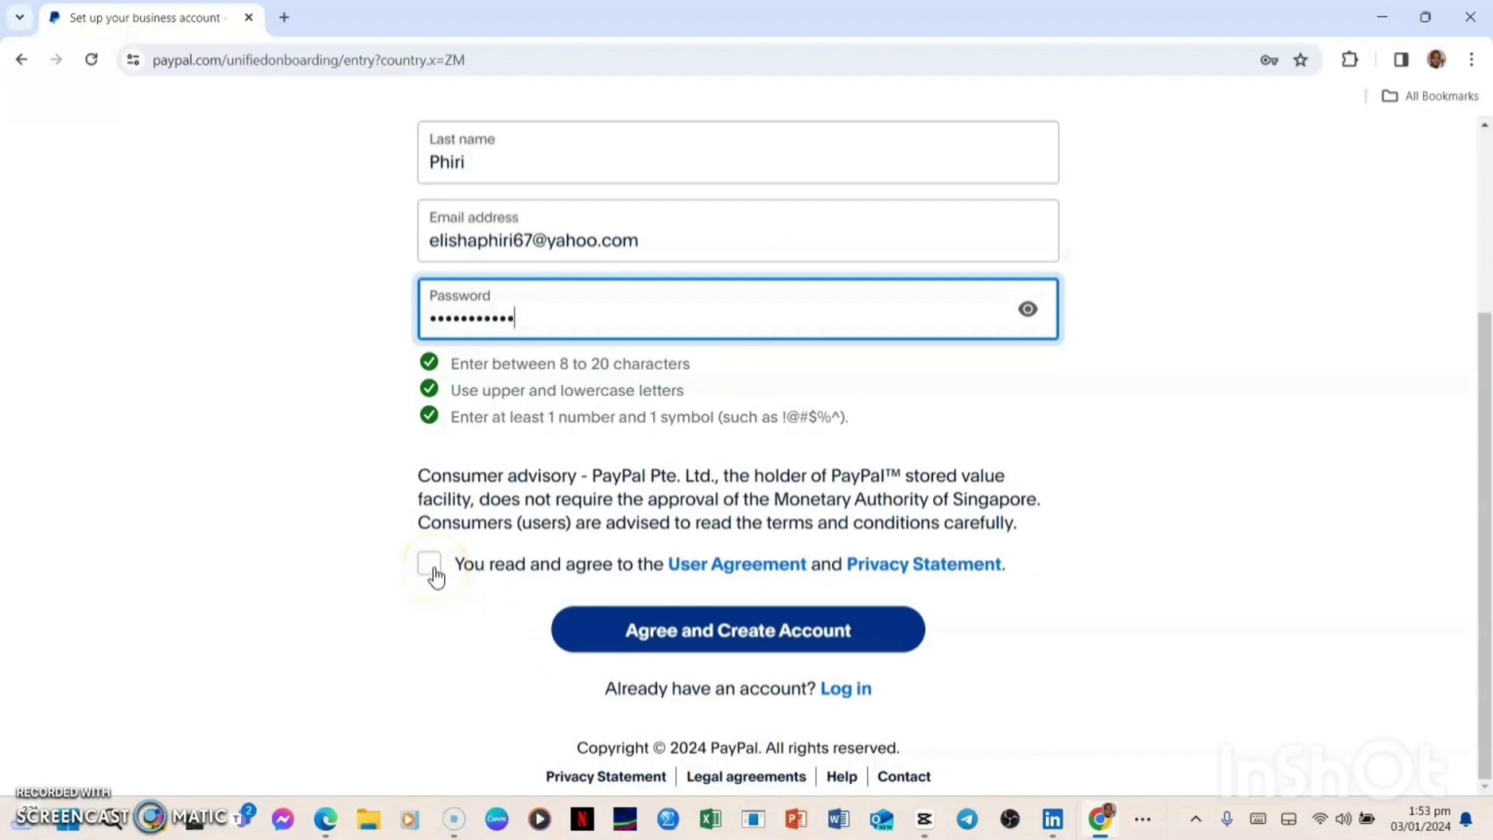
left_click(438, 571)
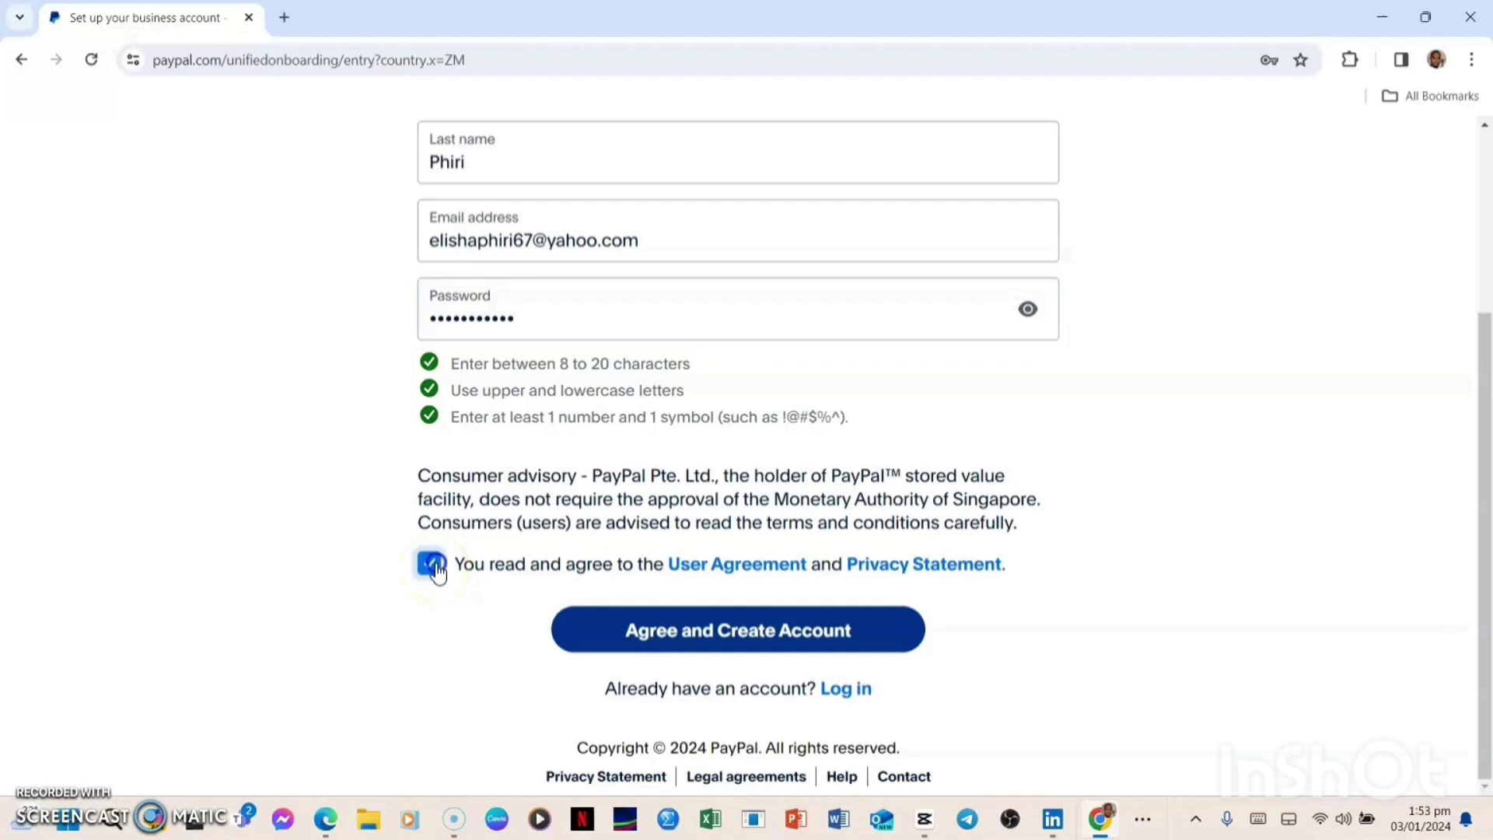
left_click(752, 638)
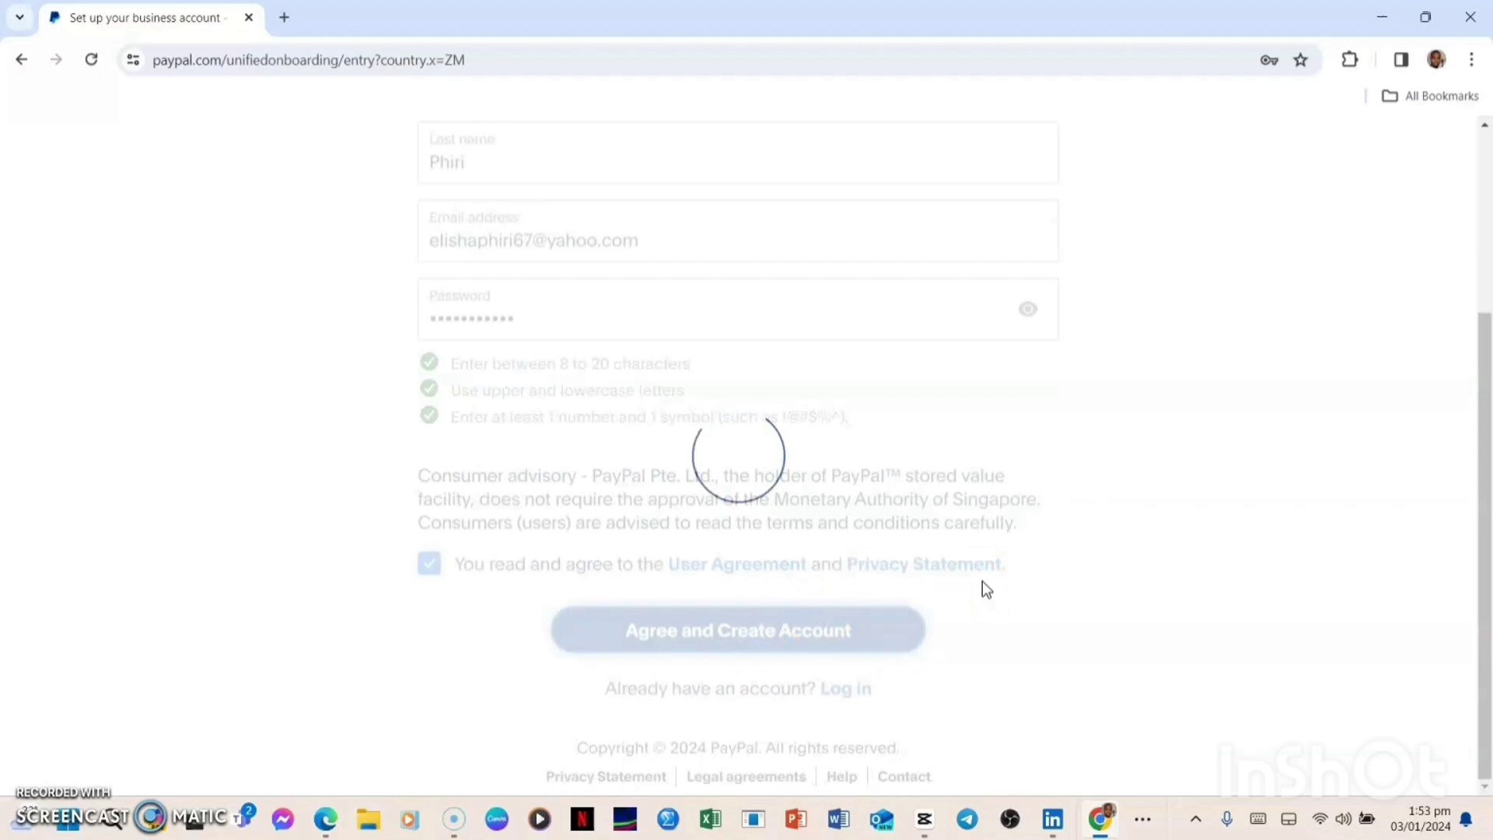
left_click(1033, 594)
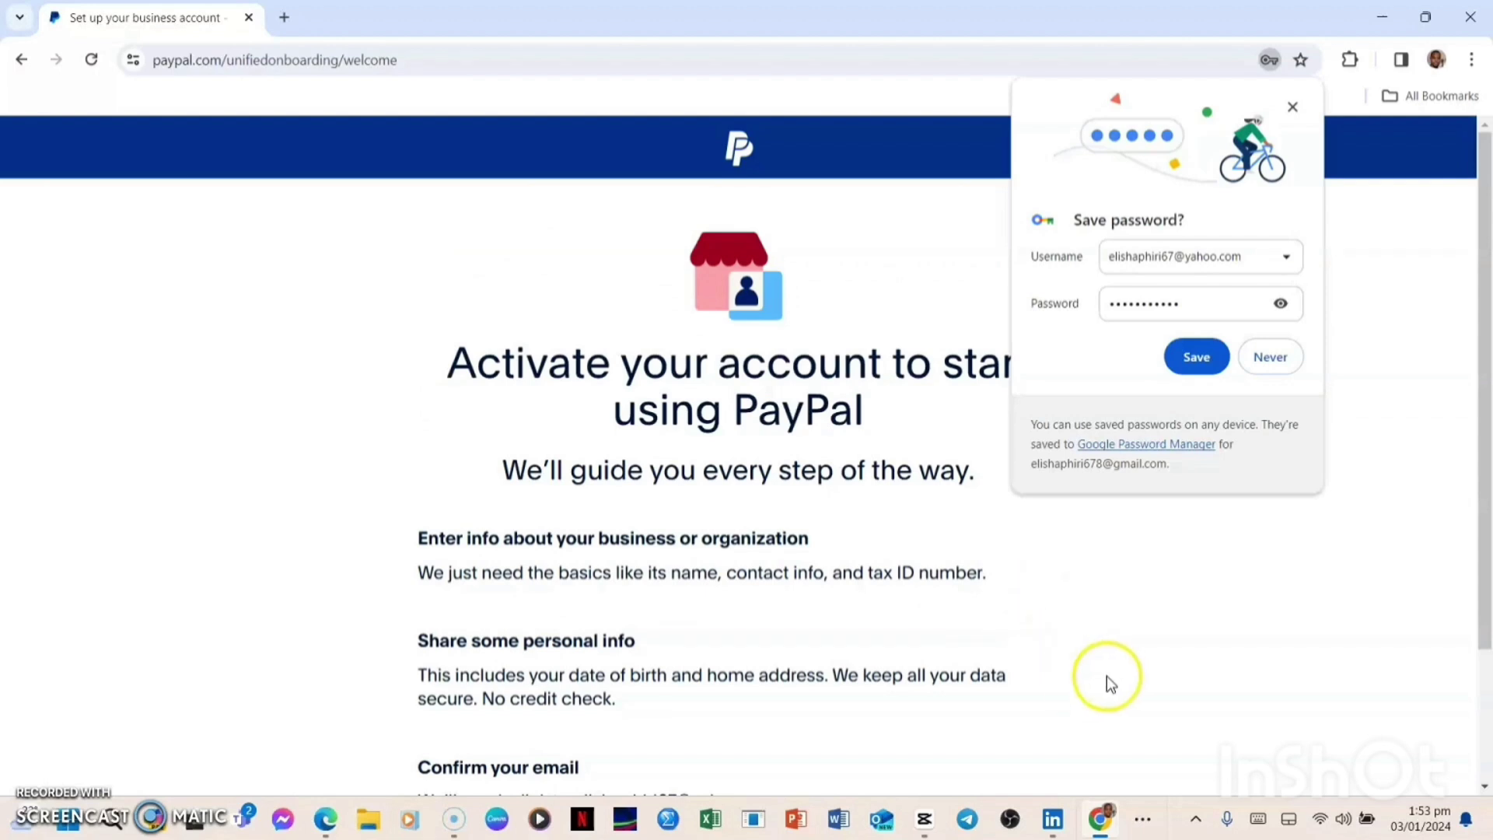
Save the new PayPal login in Chrome and start activation with Let's Go!
left_click(1192, 358)
left_click(1157, 415)
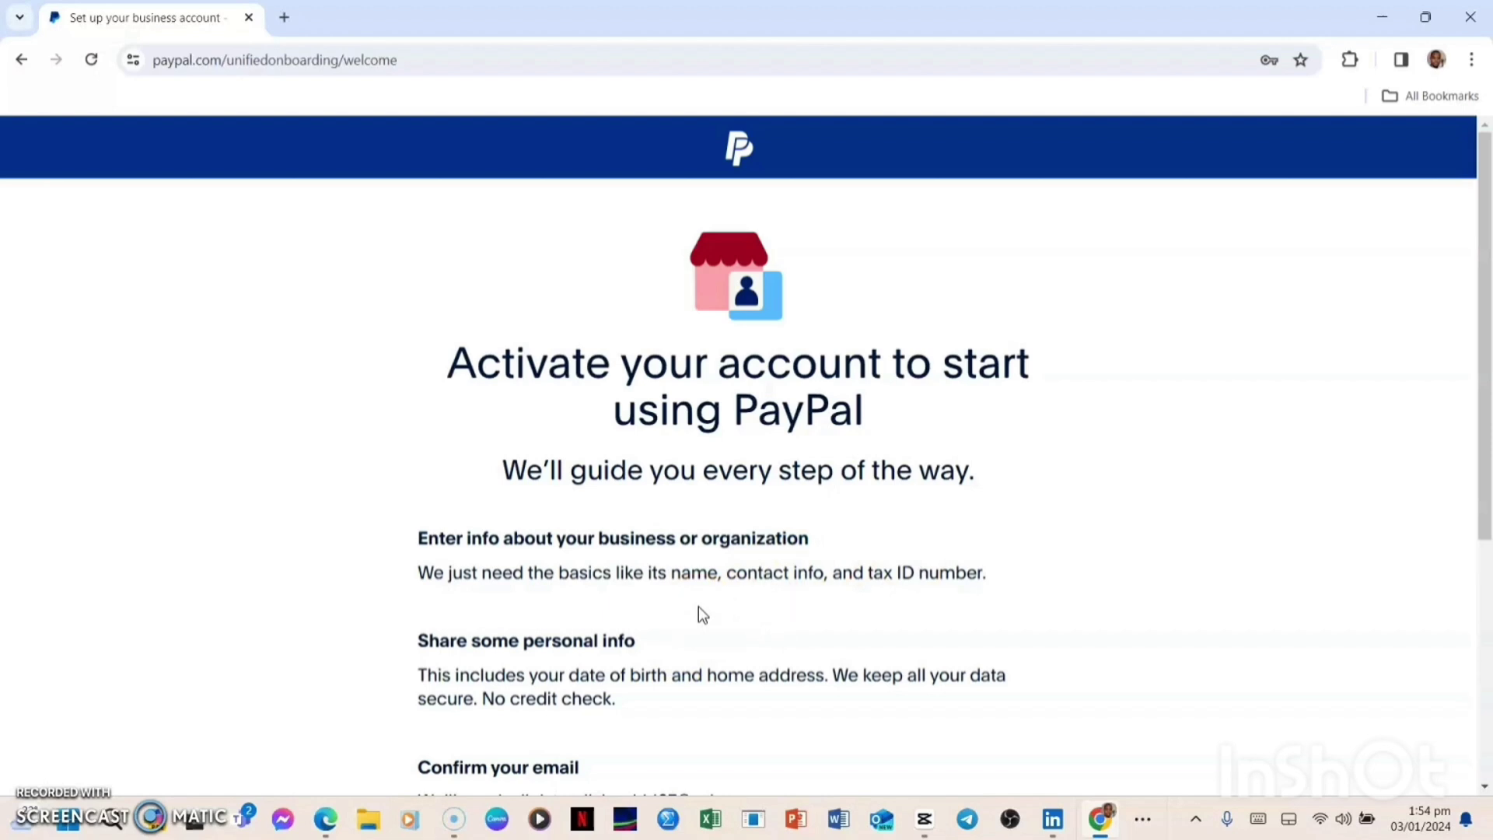
scroll(690, 652, "down", 5)
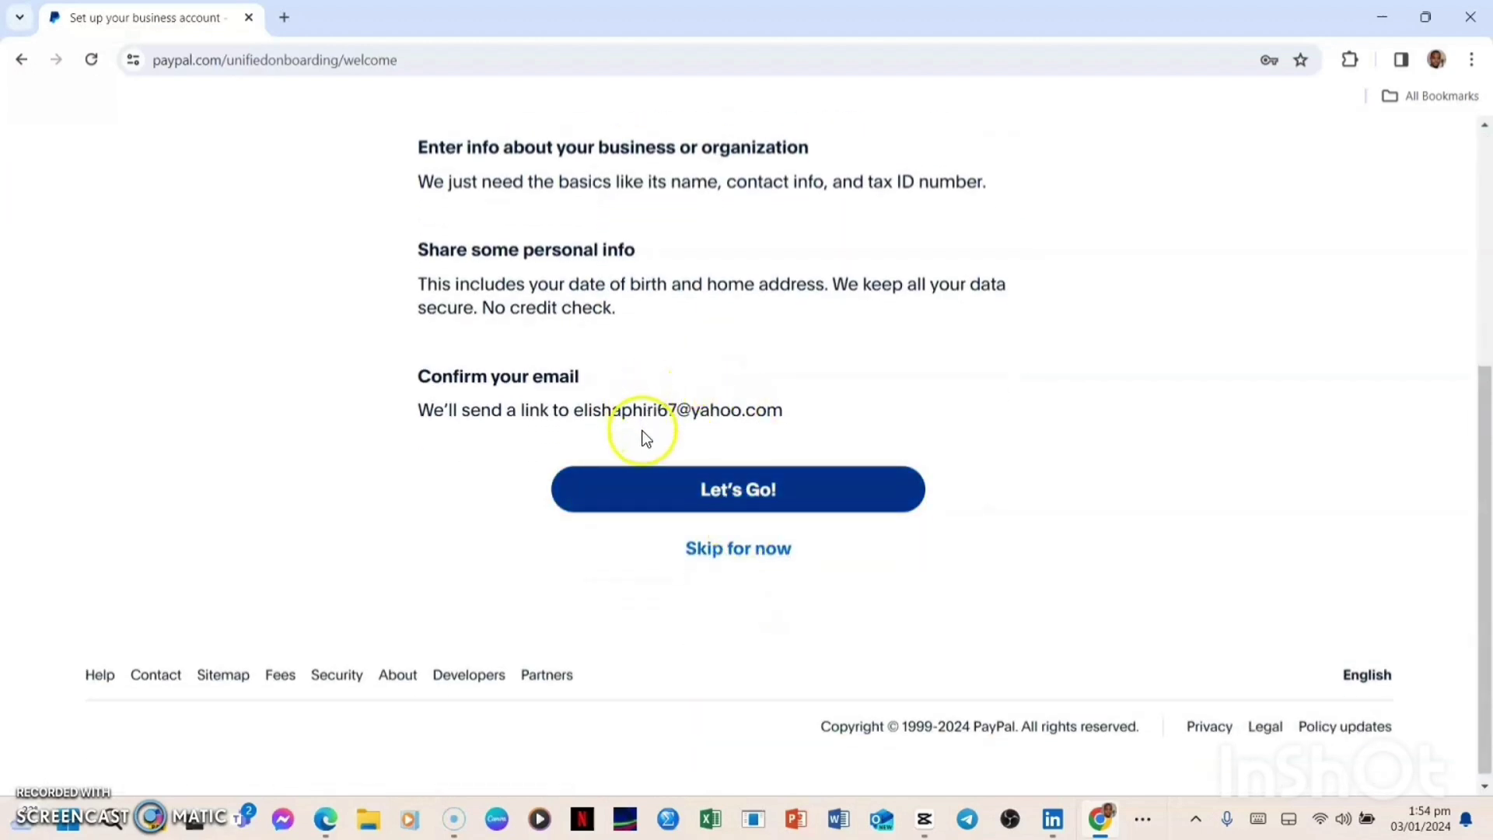
left_click(740, 490)
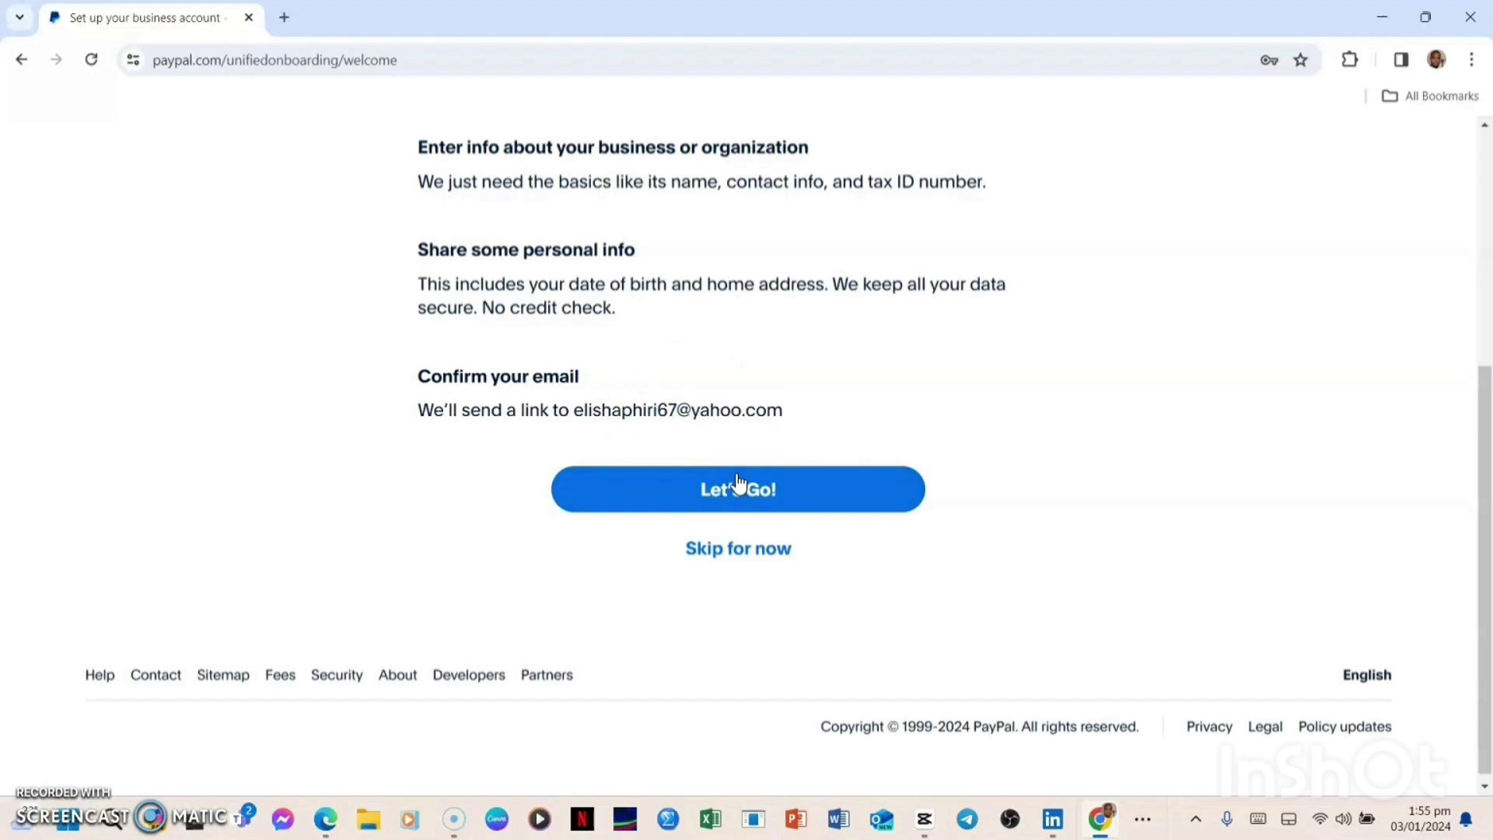
left_click(740, 488)
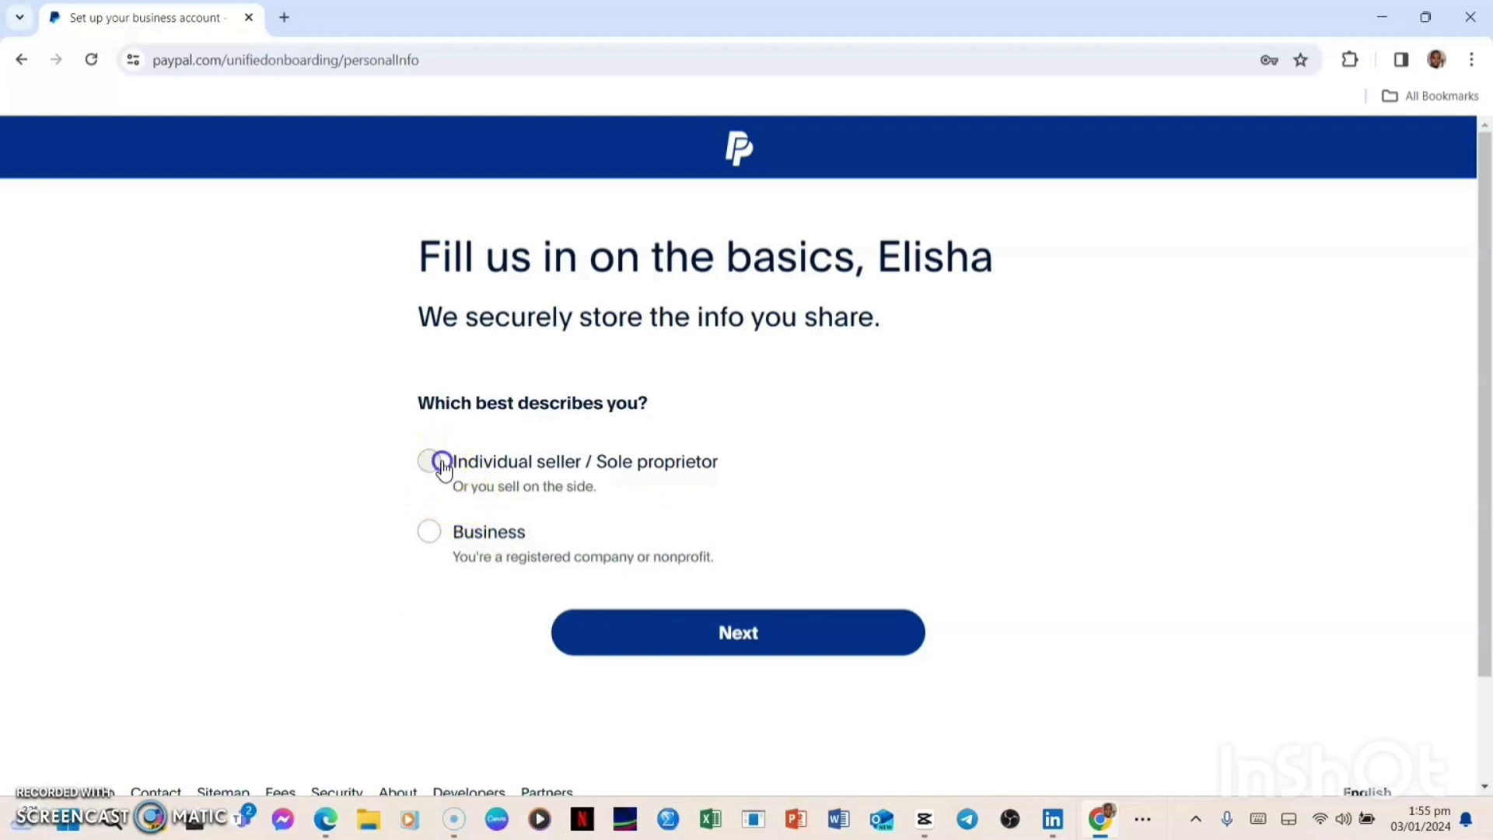
Register as an individual seller with Sole Proprietorship as the business type
left_click(442, 463)
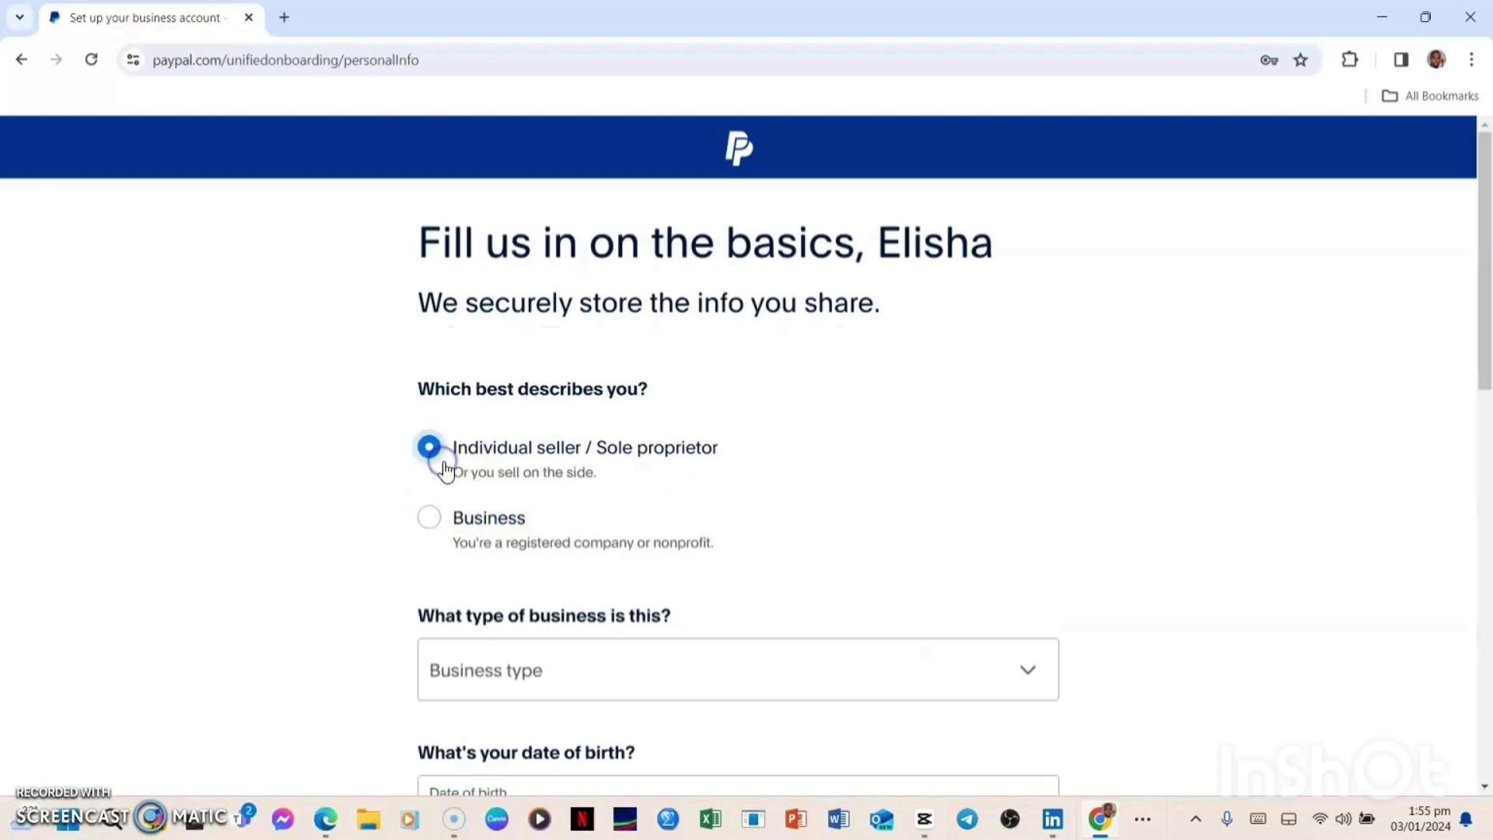
left_click(732, 679)
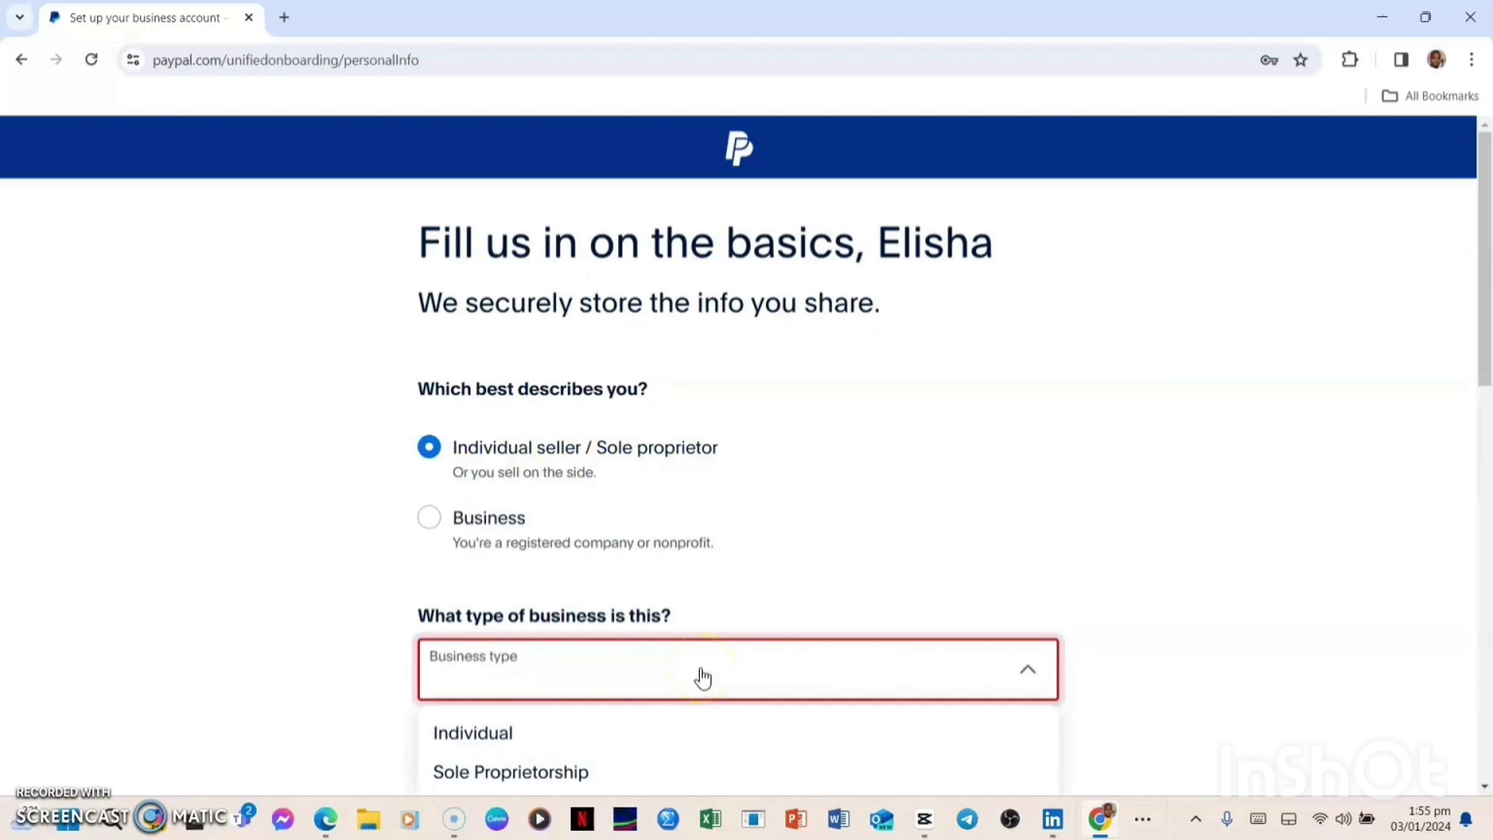
left_click(466, 684)
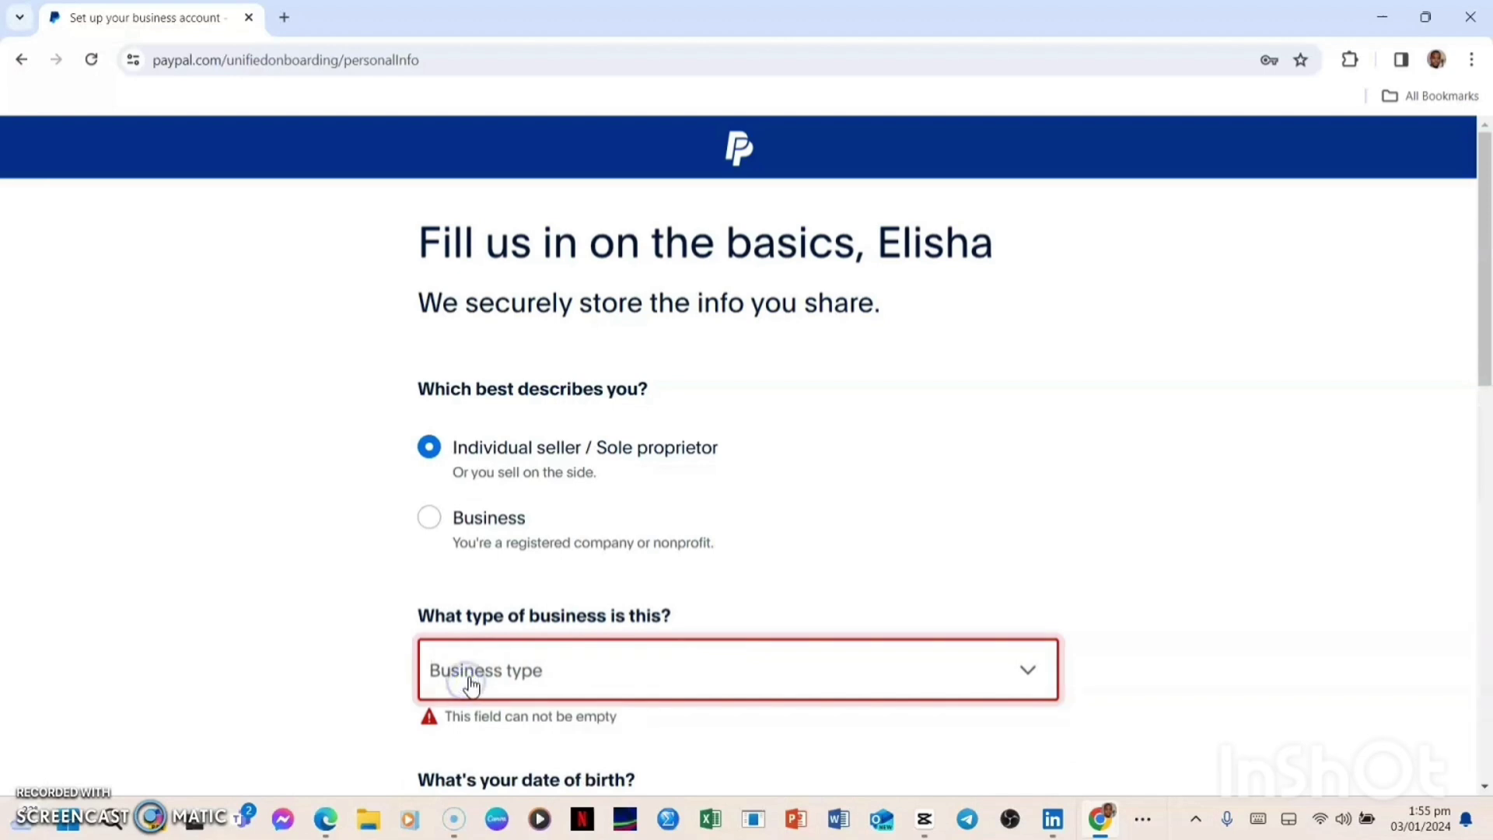
left_click(1029, 677)
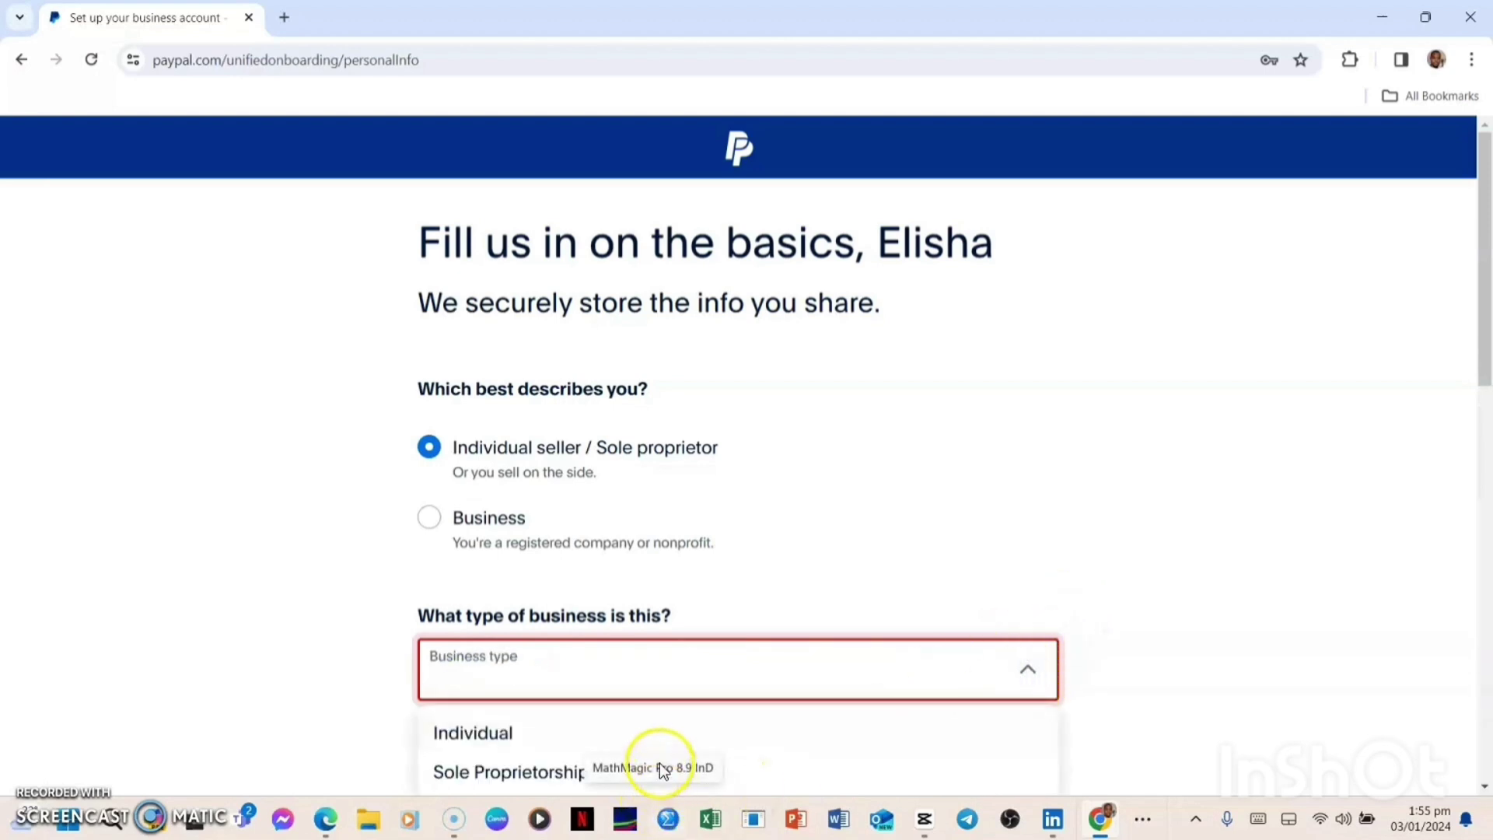
scroll(666, 760, "down", 3)
scroll(649, 614, "down", 1)
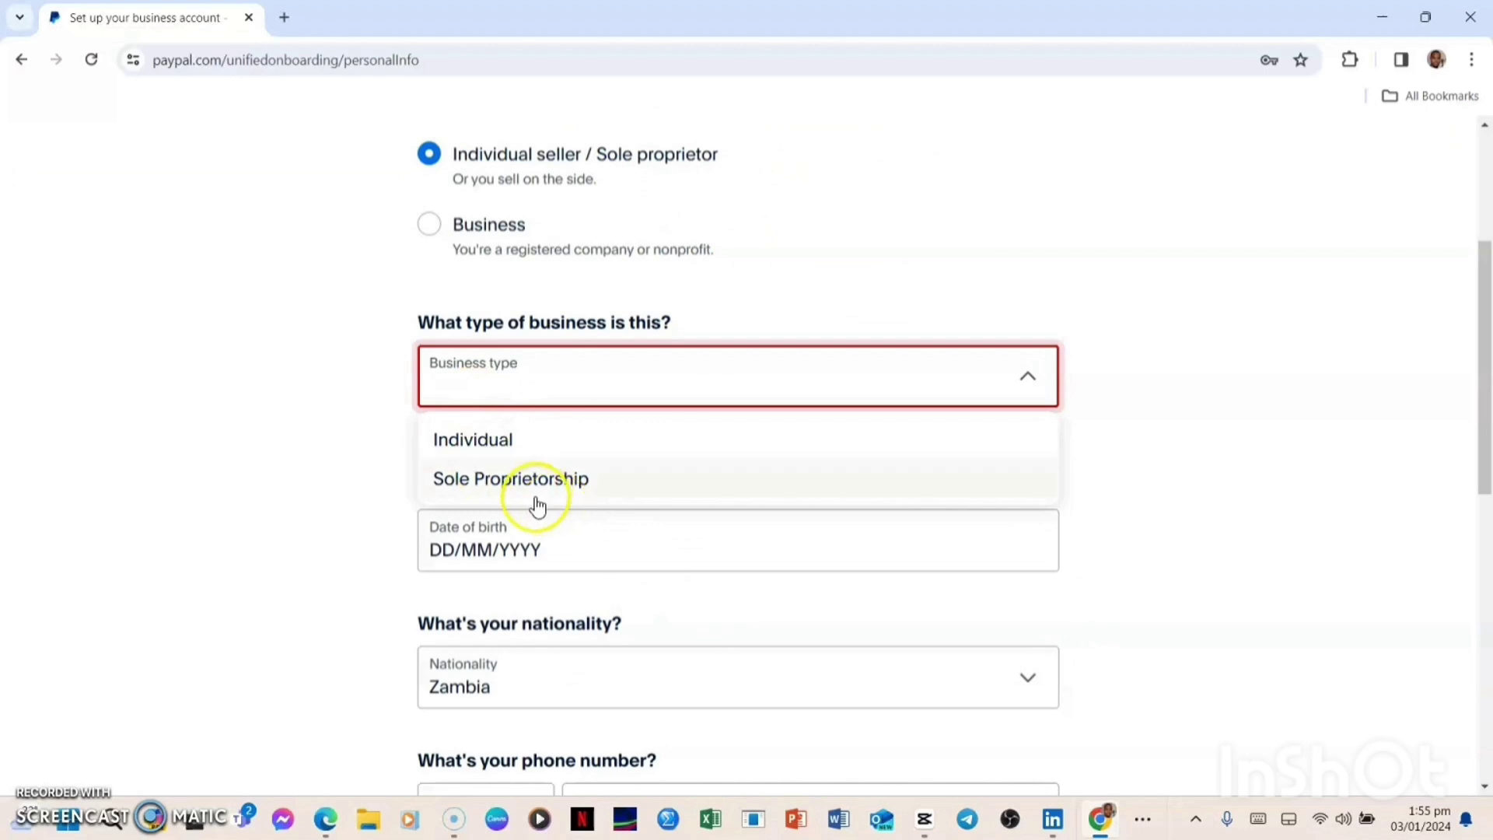
left_click(515, 476)
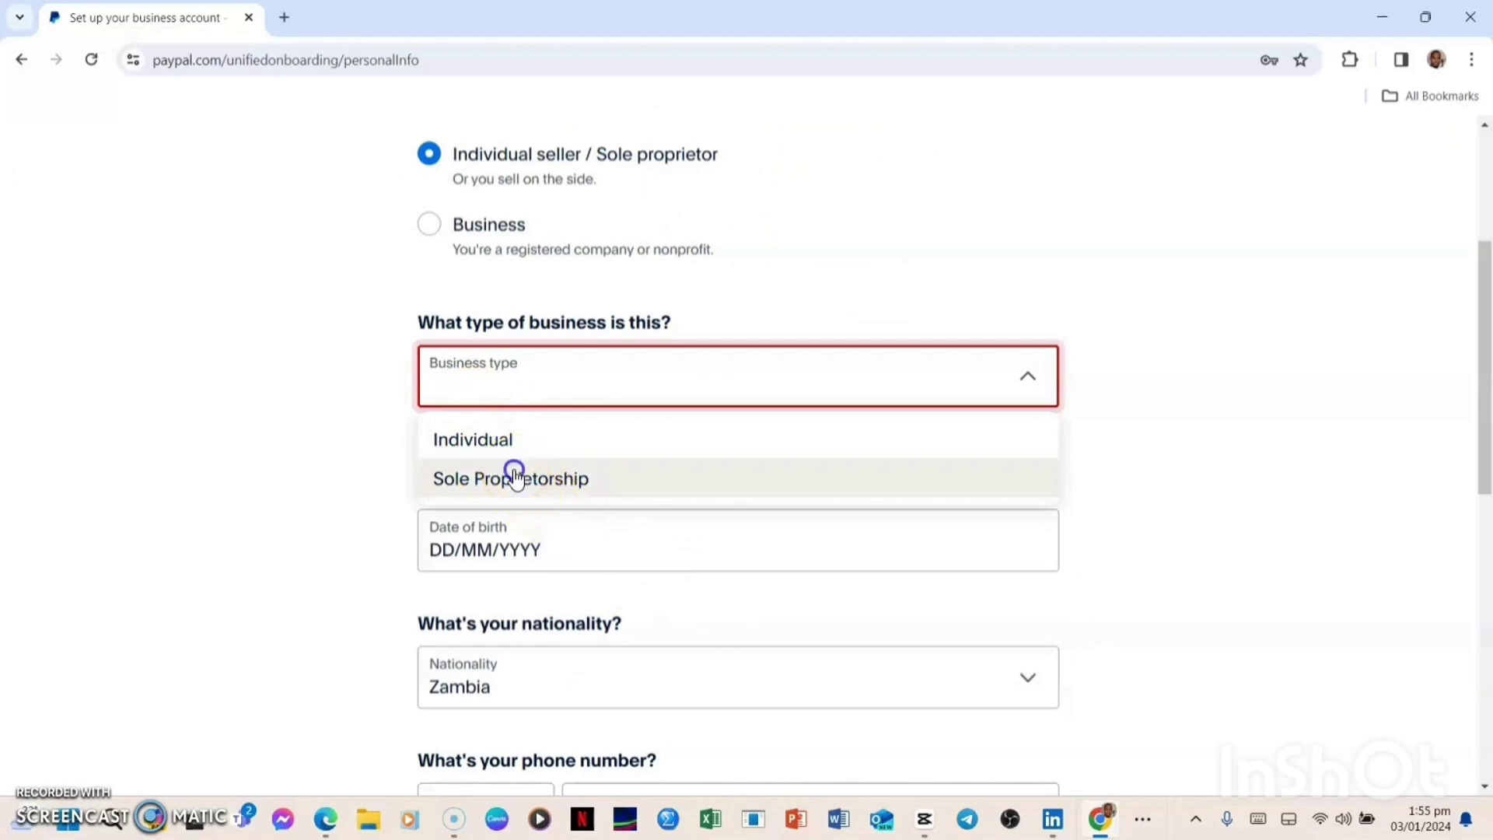
Enter the date of birth and contact details, then submit the personal details
left_click(505, 516)
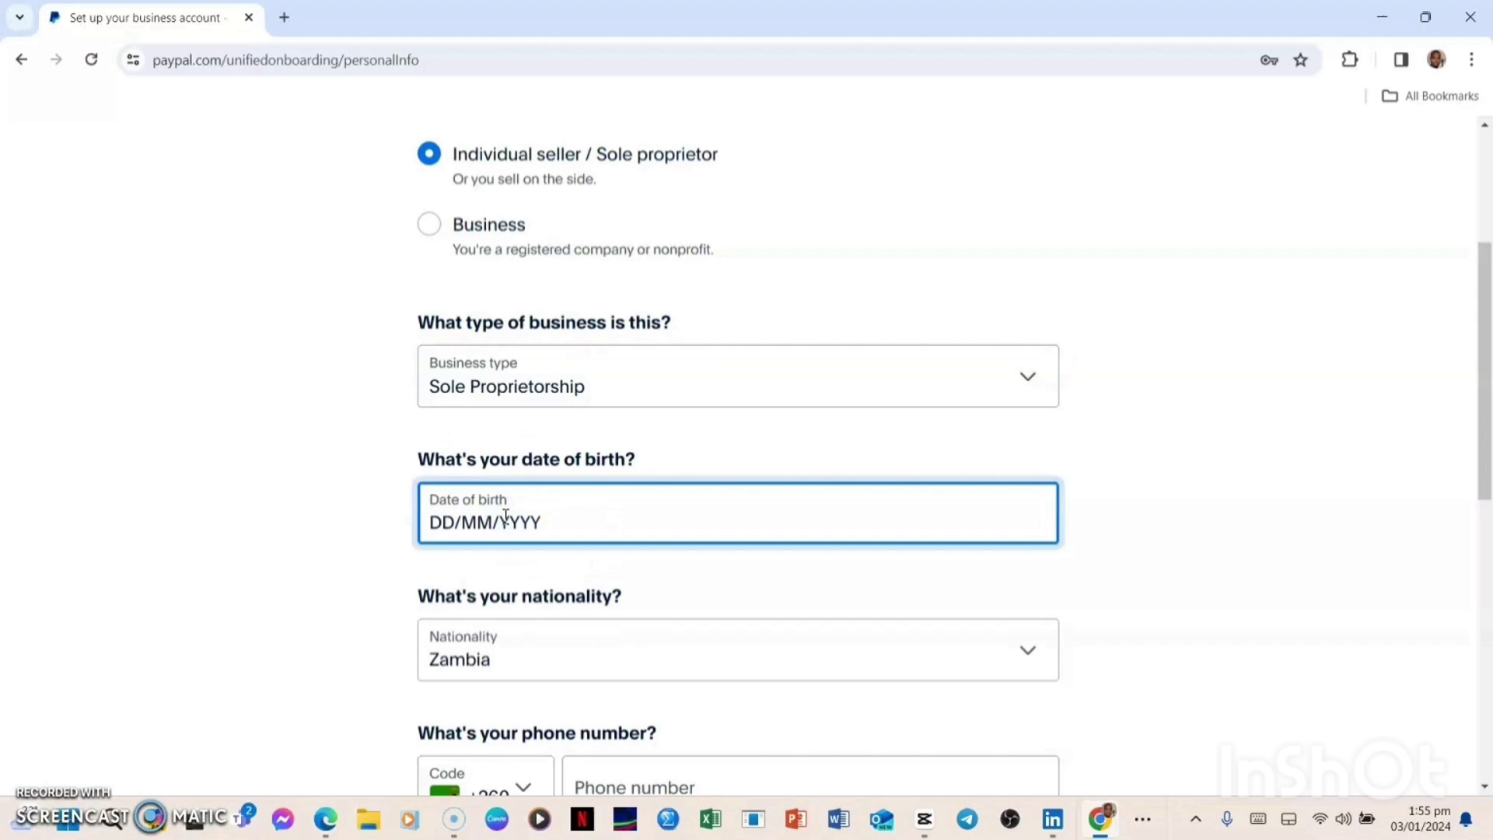
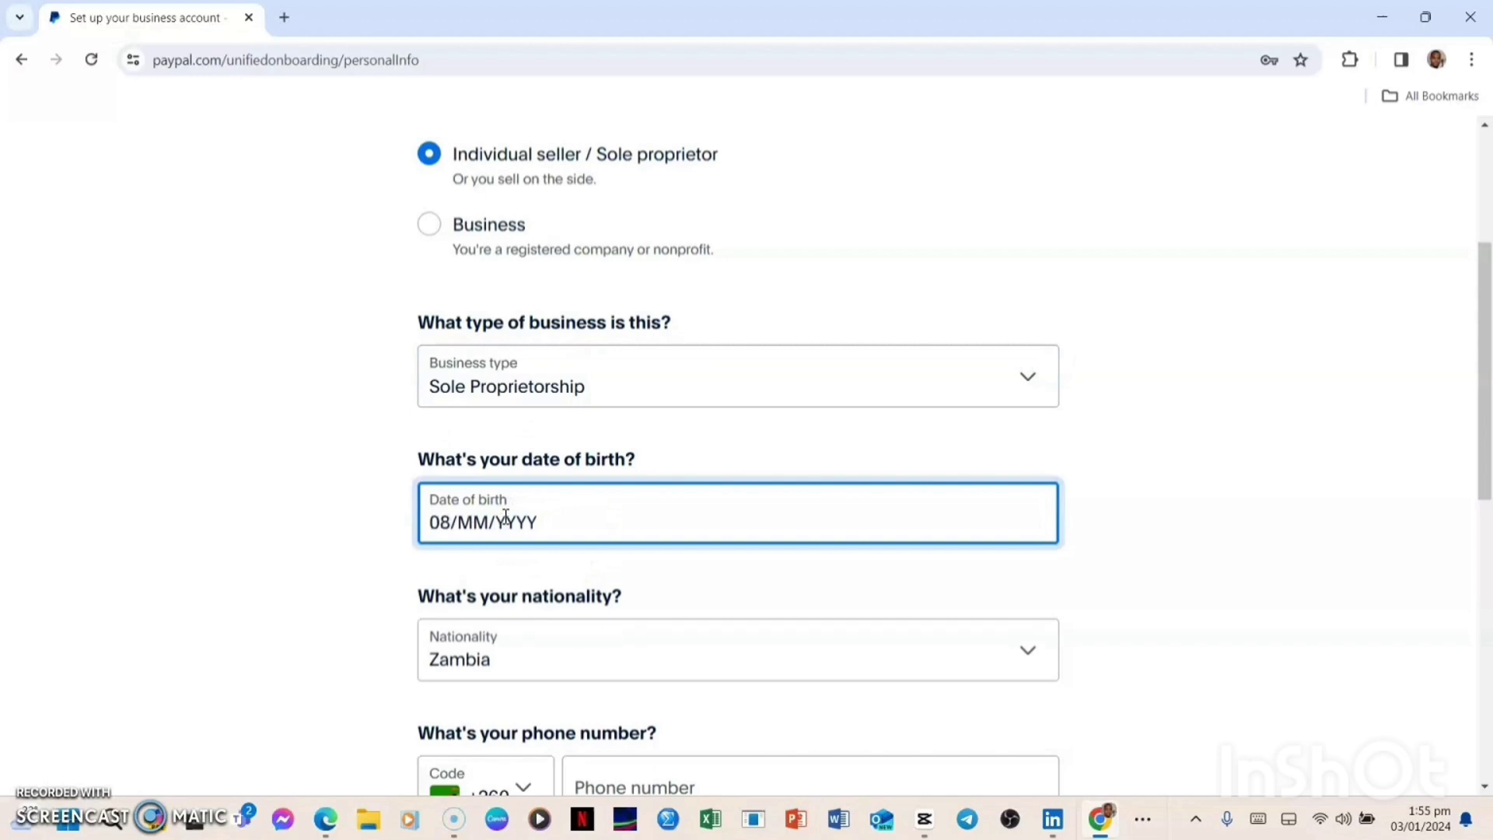
scroll(618, 620, "down", 3)
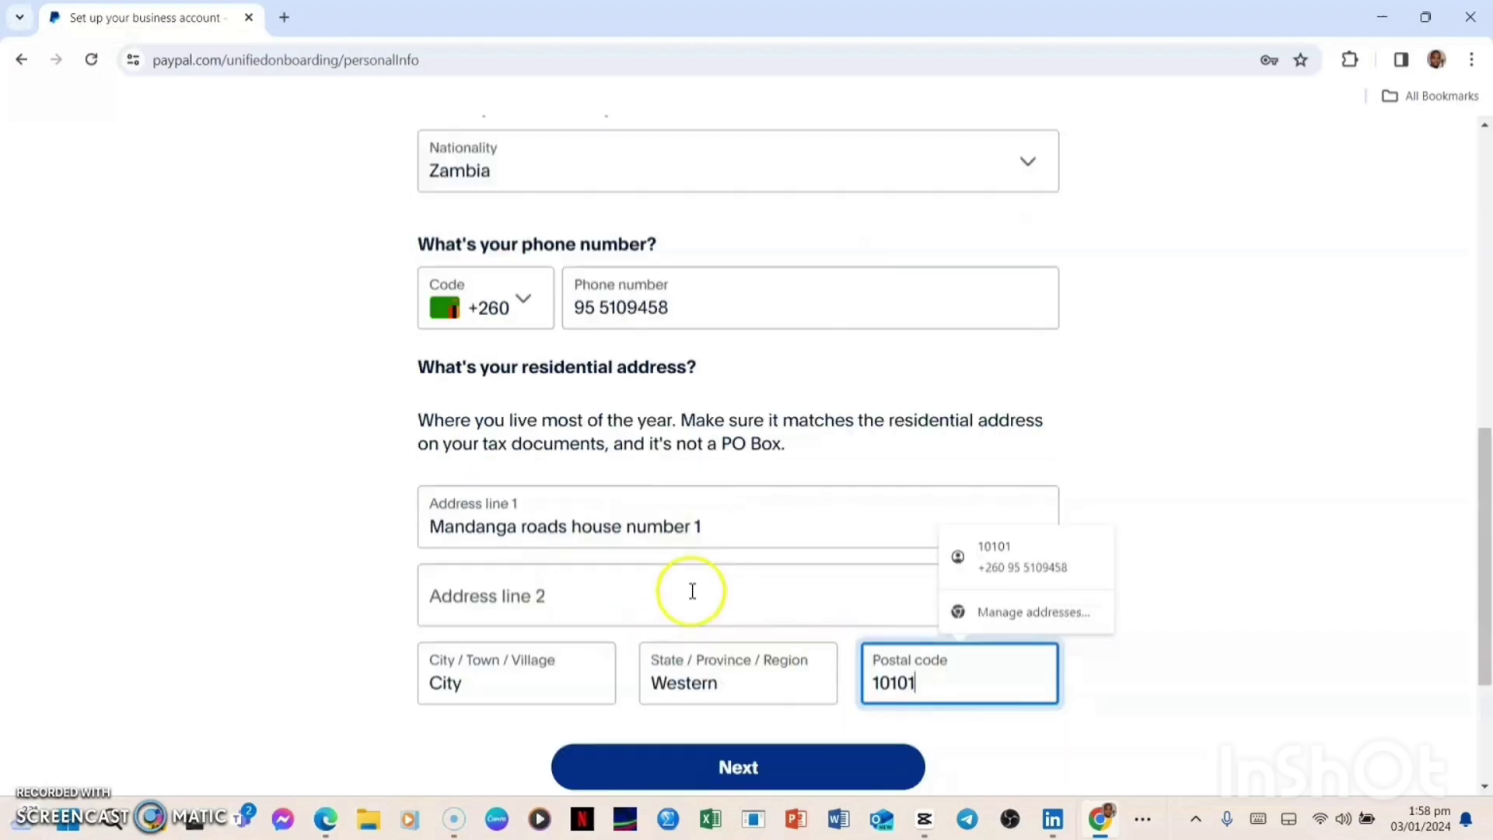
type("1")
scroll(696, 552, "down", 3)
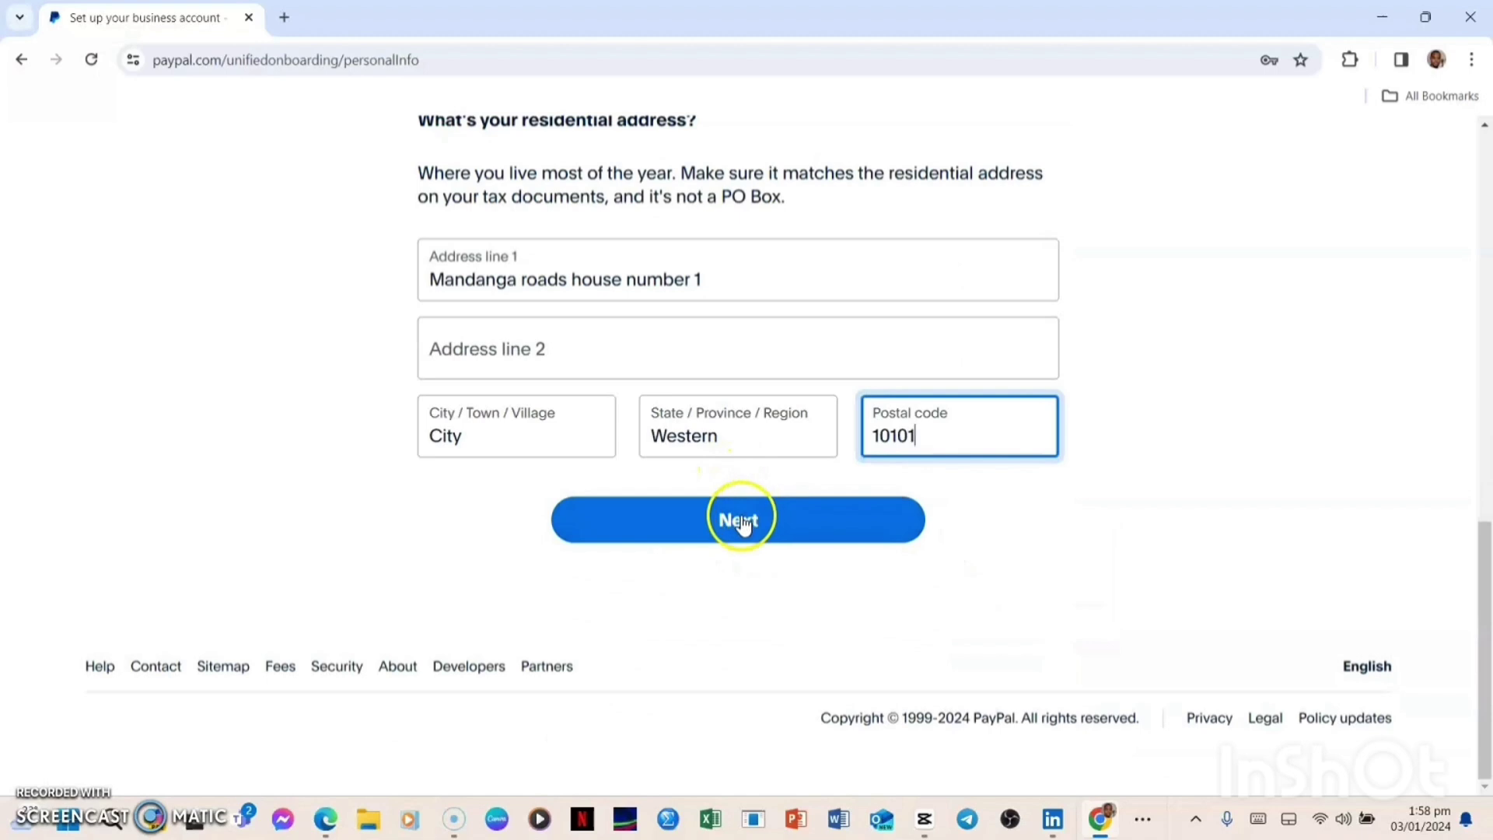
left_click(751, 518)
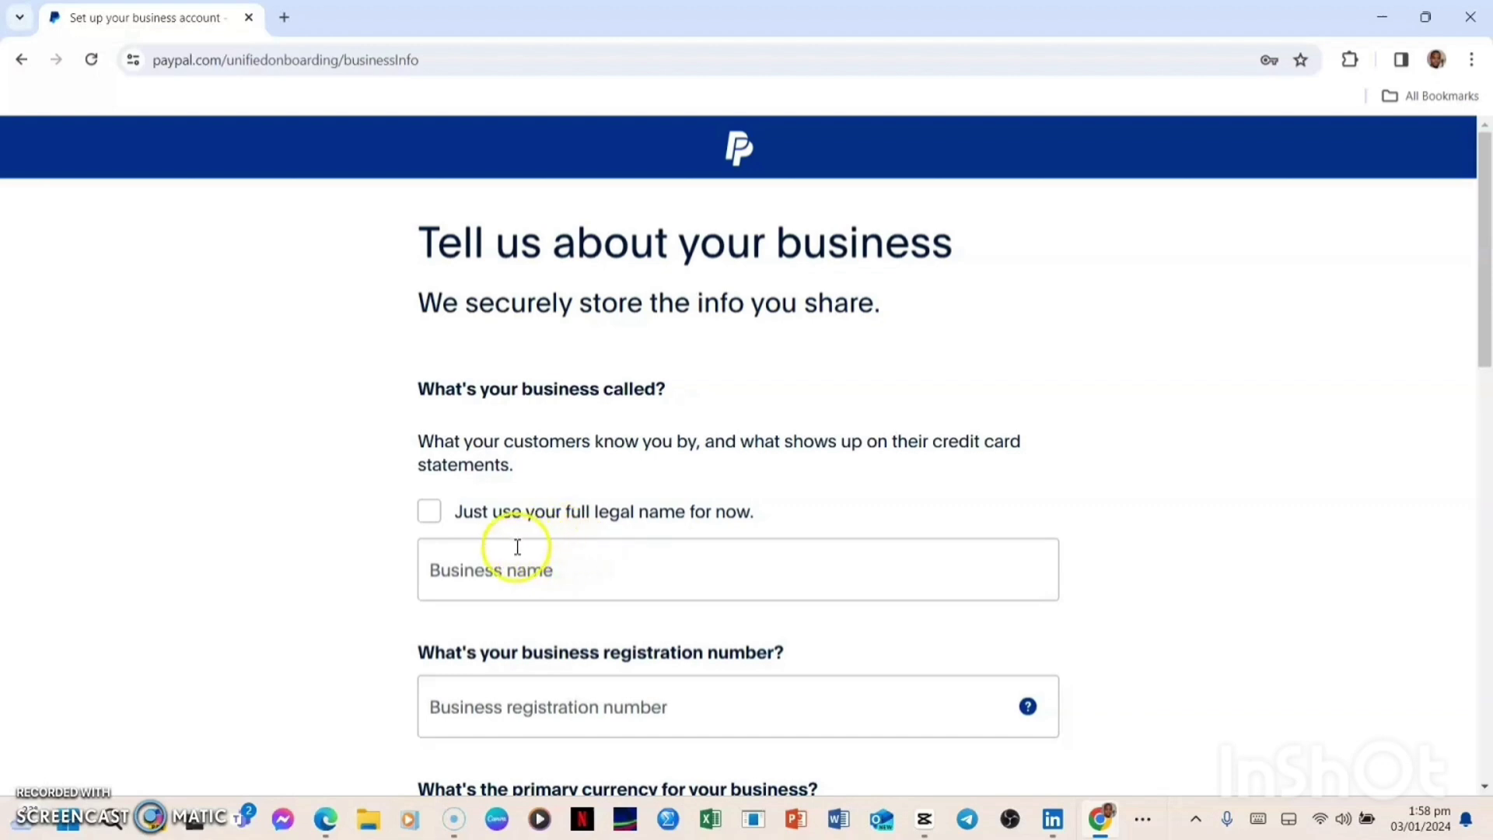
Use the full legal name as the business name and complete the remaining business form
left_click(432, 519)
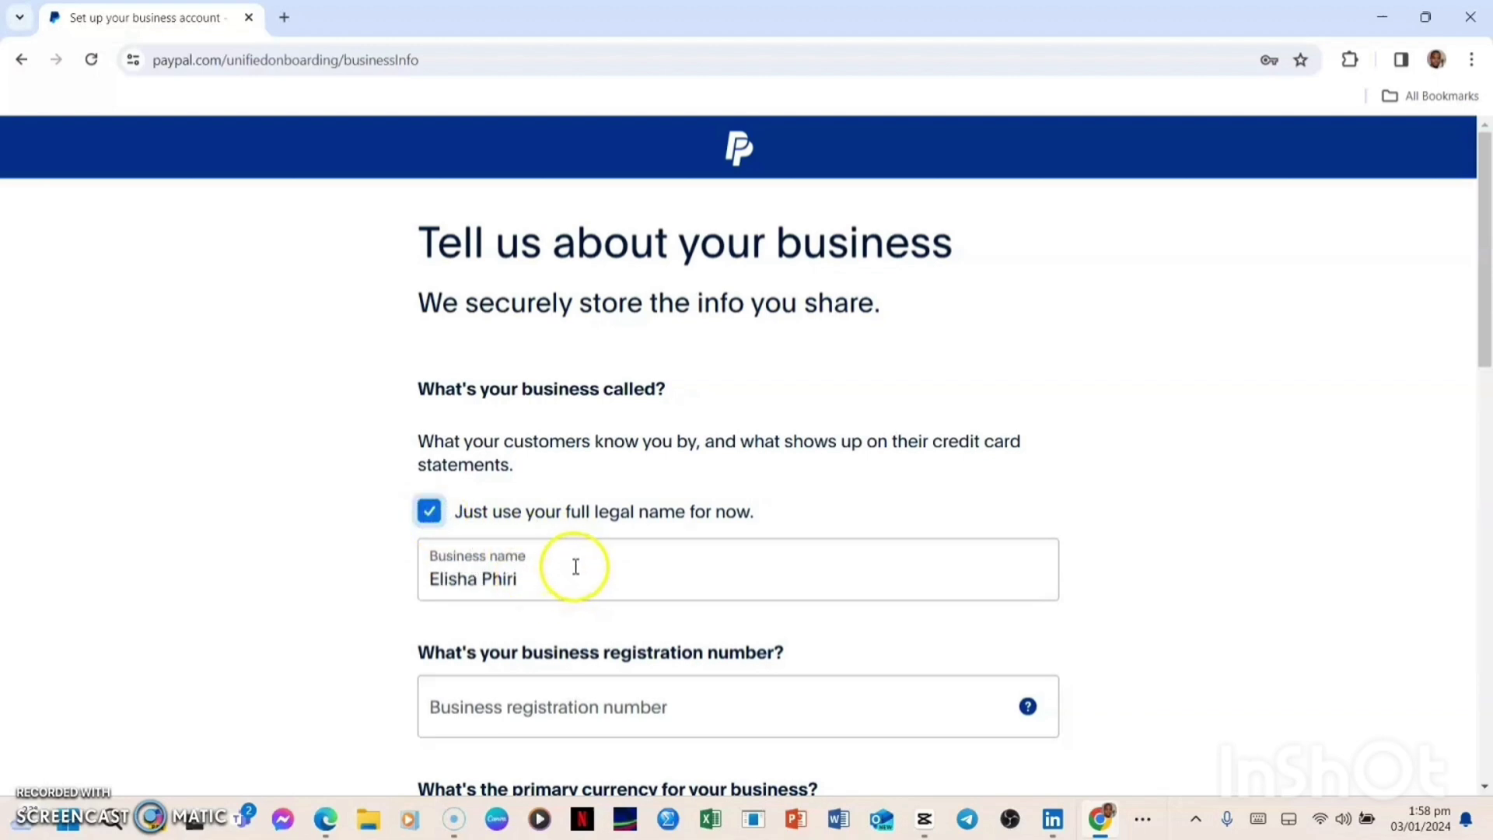
scroll(574, 571, "down", 3)
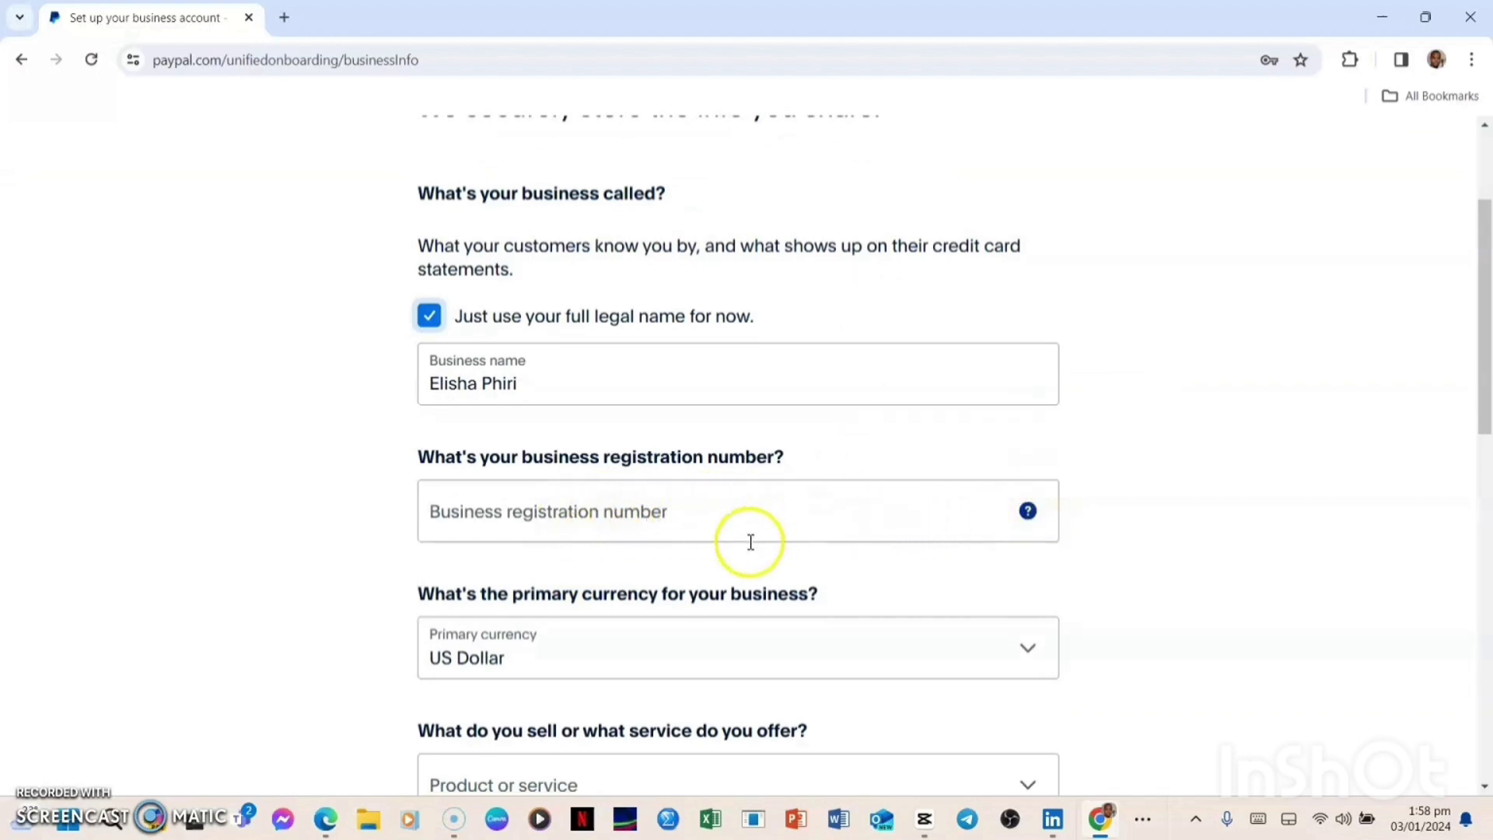
scroll(747, 521, "down", 2)
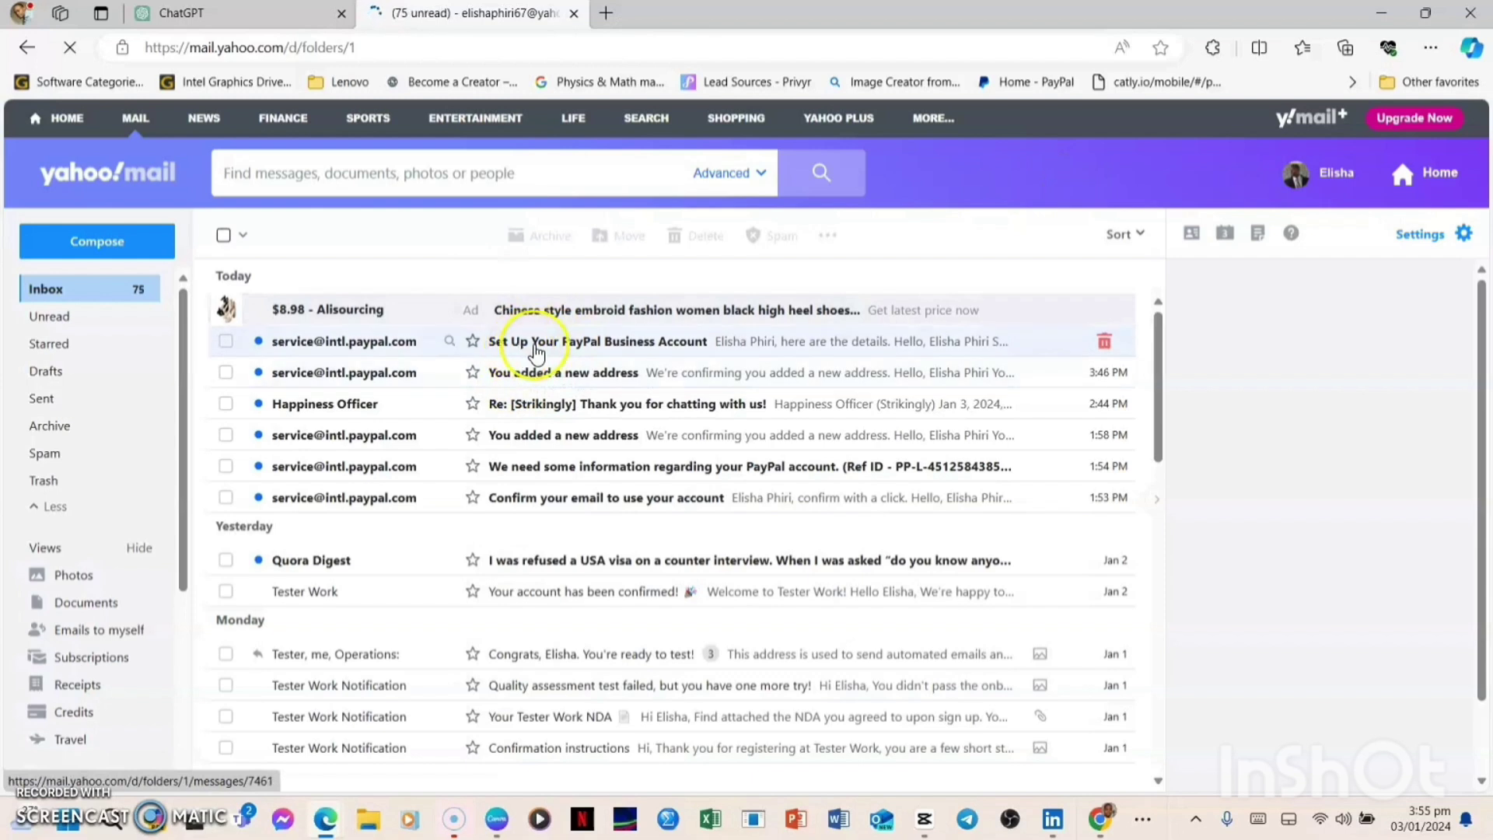
Open the 'Set Up Your PayPal Business Account' email and follow Get Started Now
left_click(536, 350)
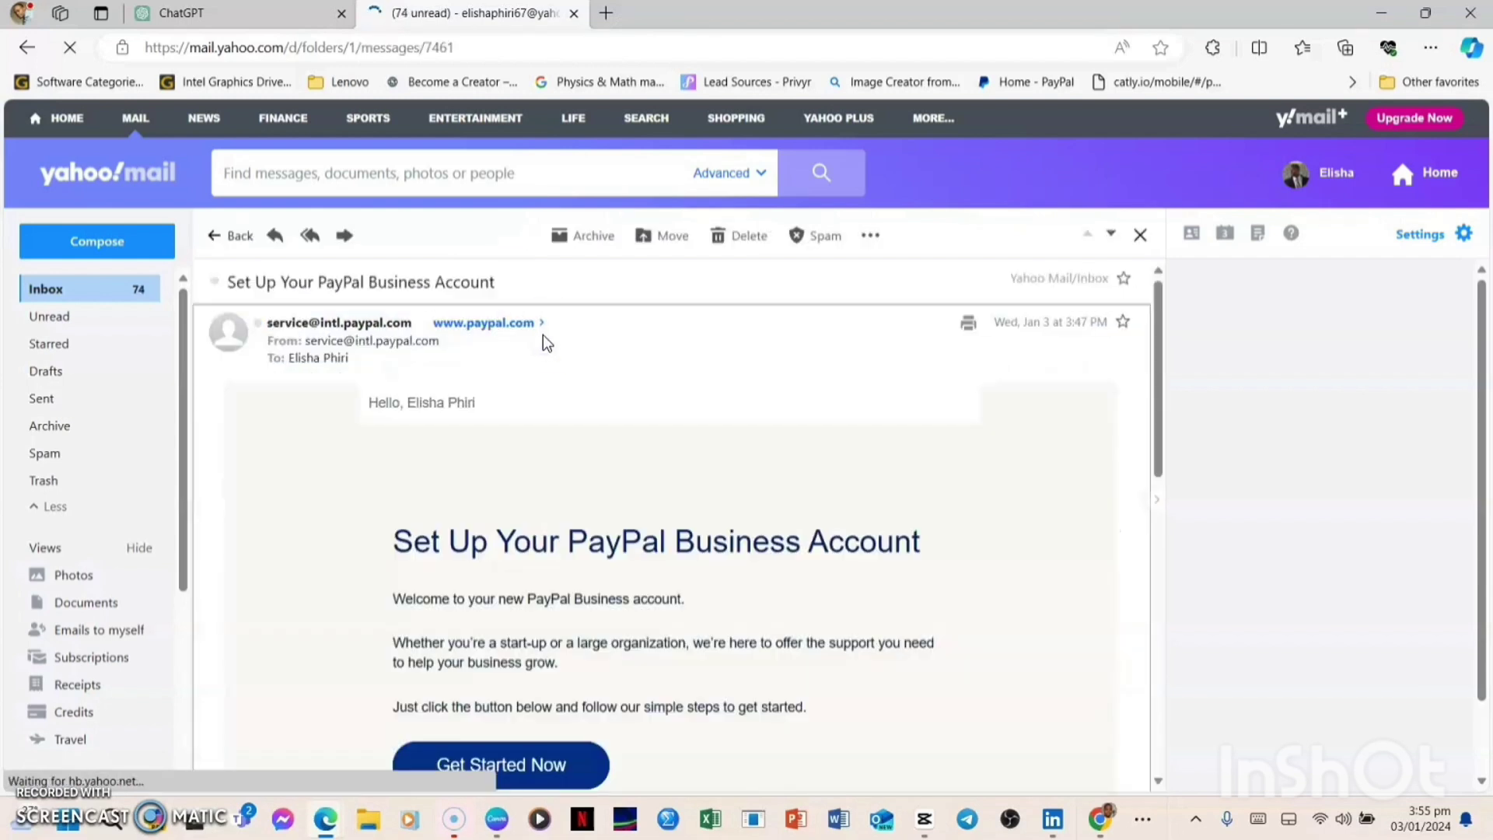
scroll(644, 346, "down", 2)
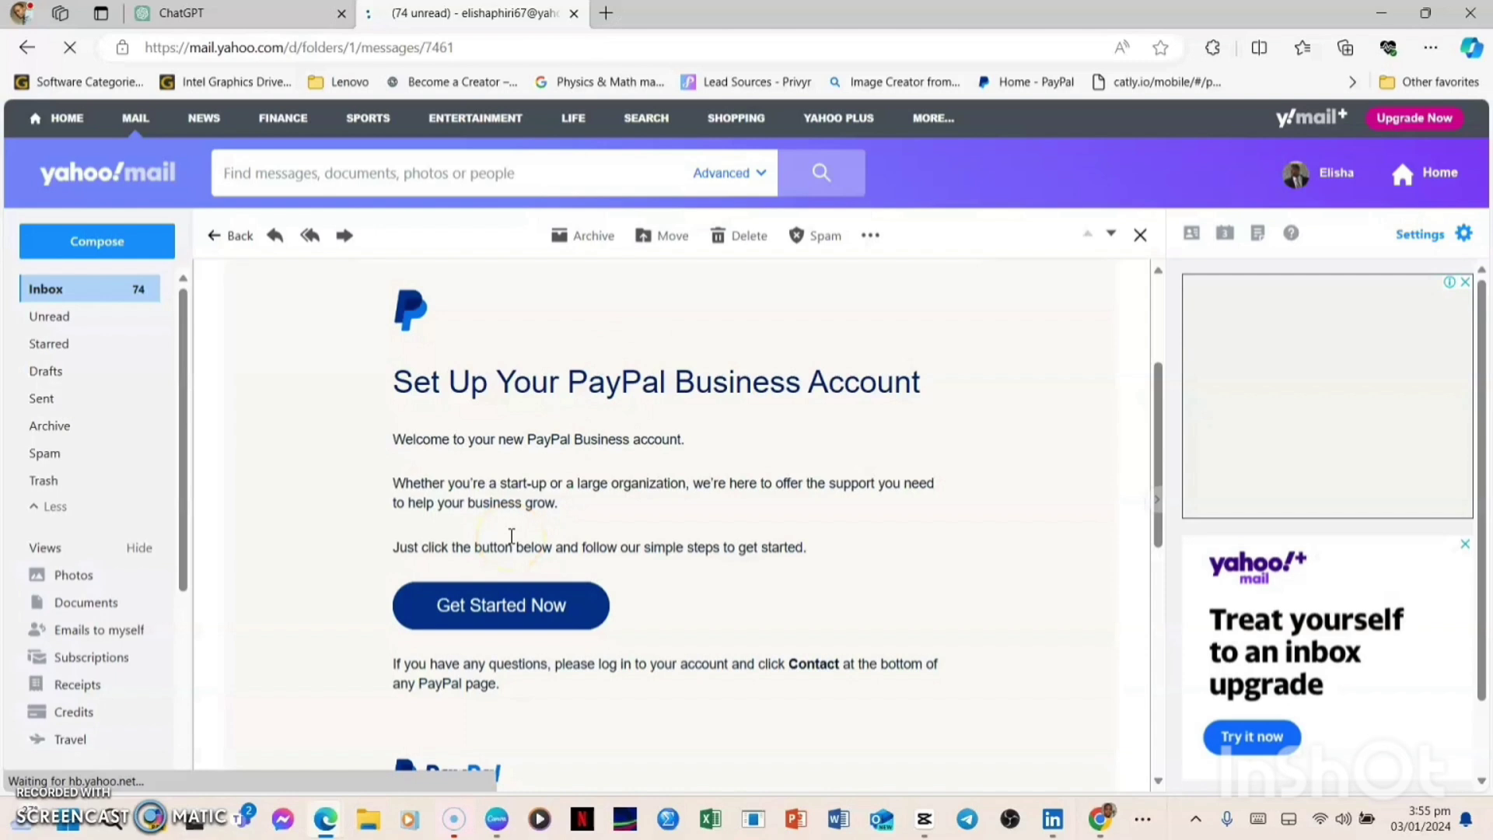
left_click(516, 611)
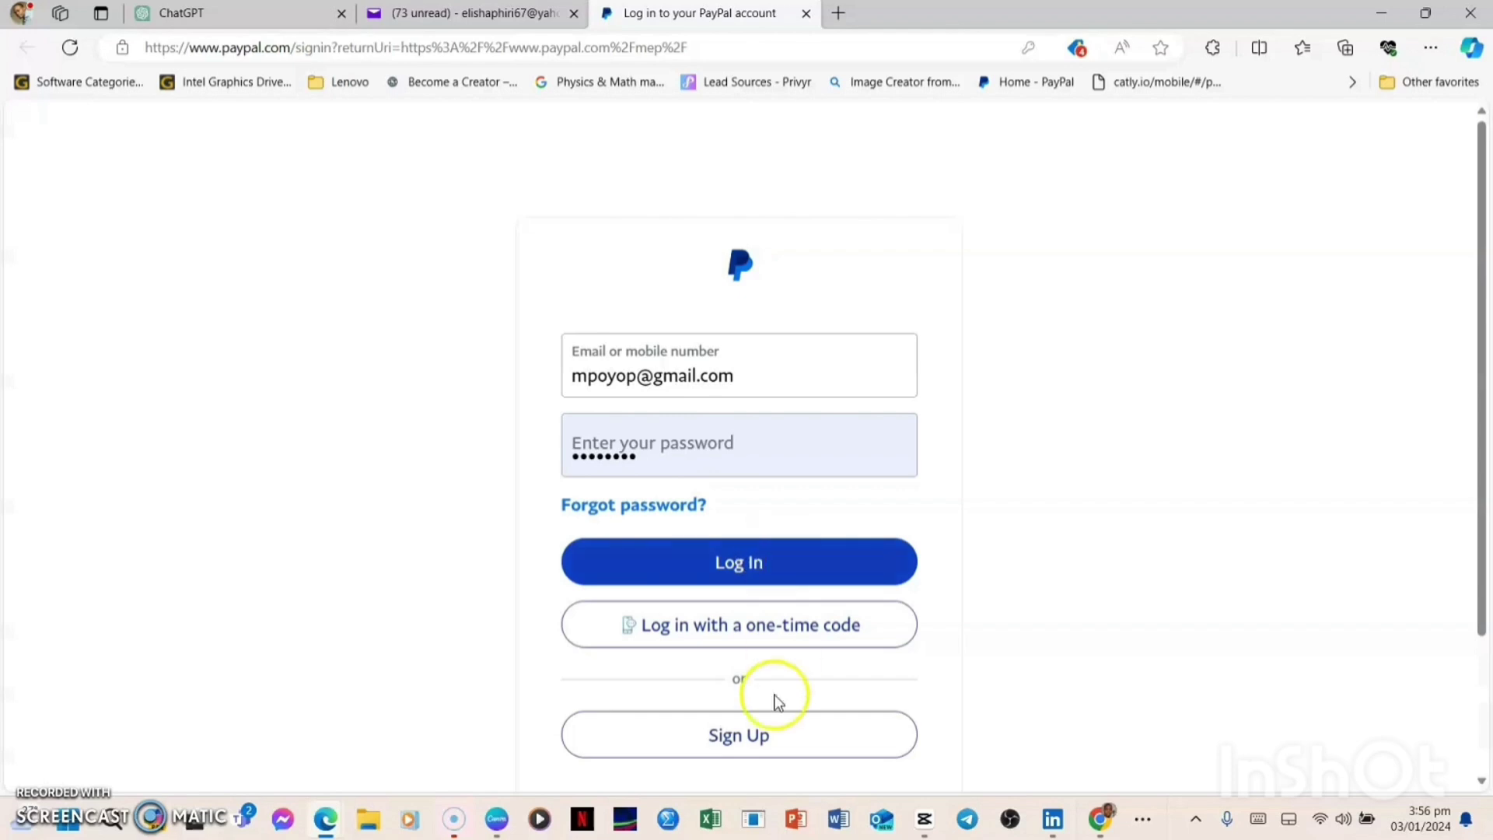
Log in to PayPal using the pre-filled e-mail and password
left_click(669, 465)
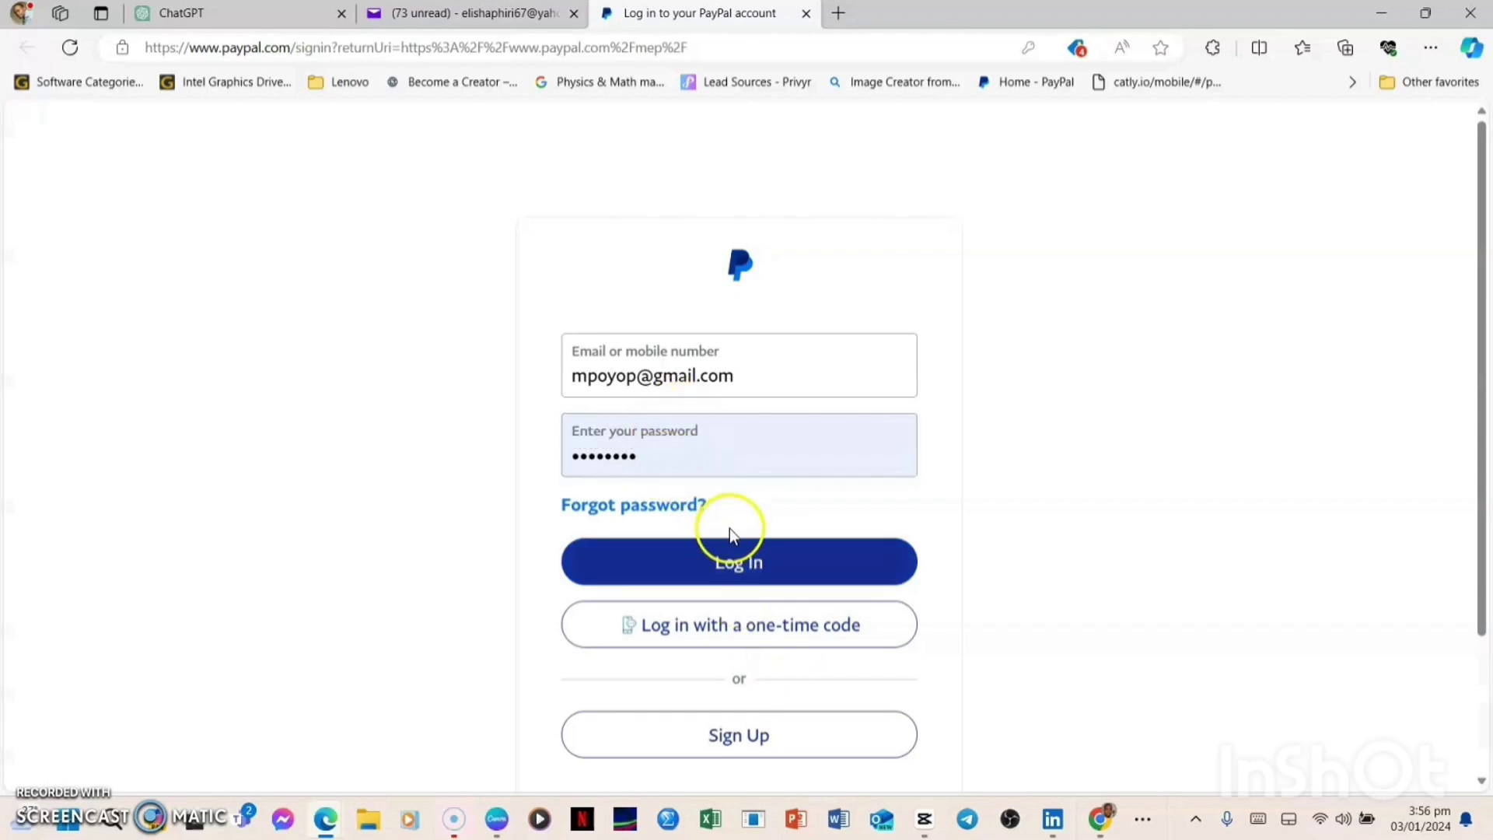
key("Return")
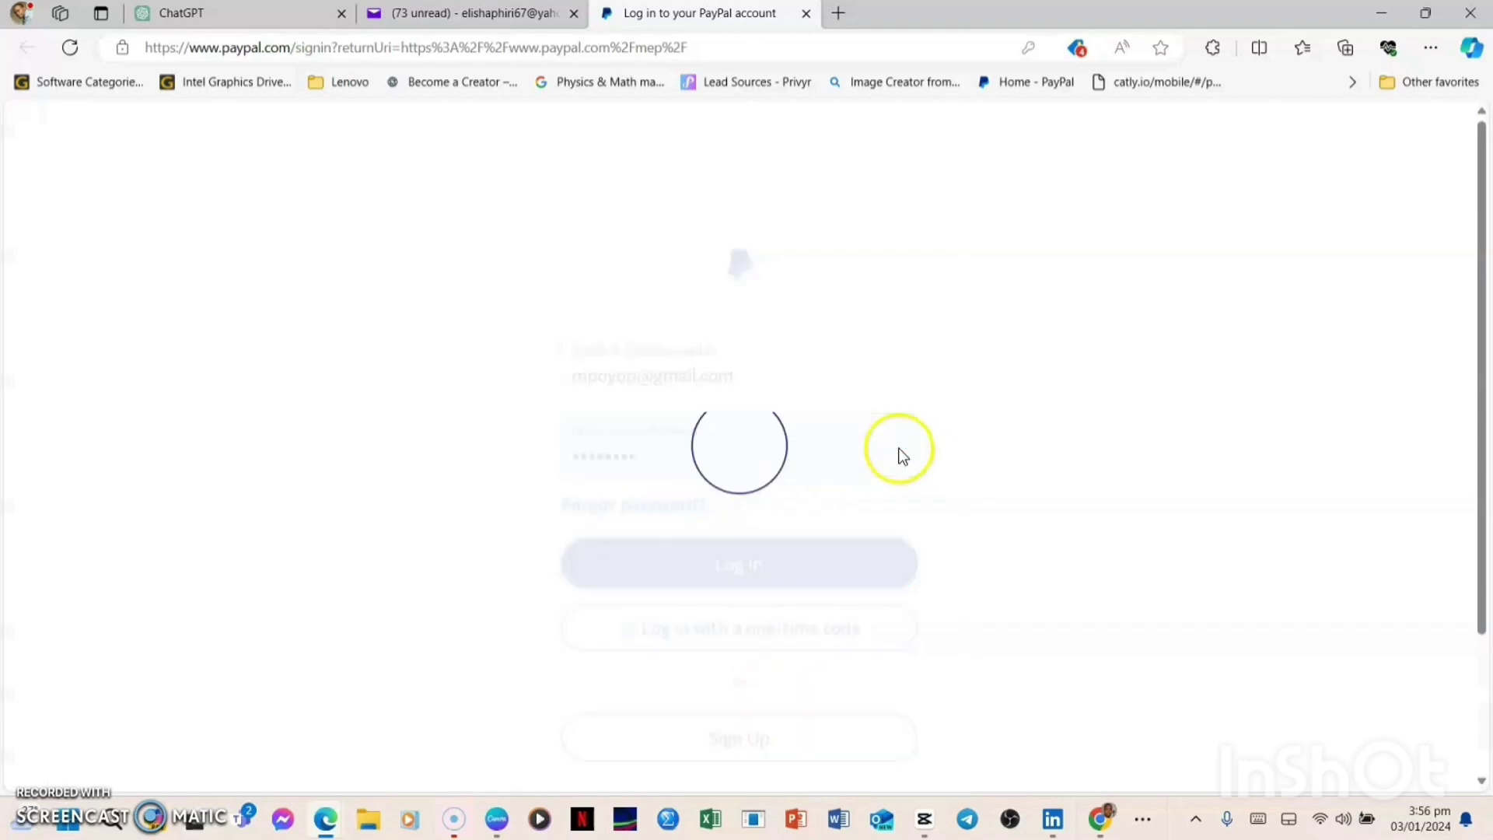